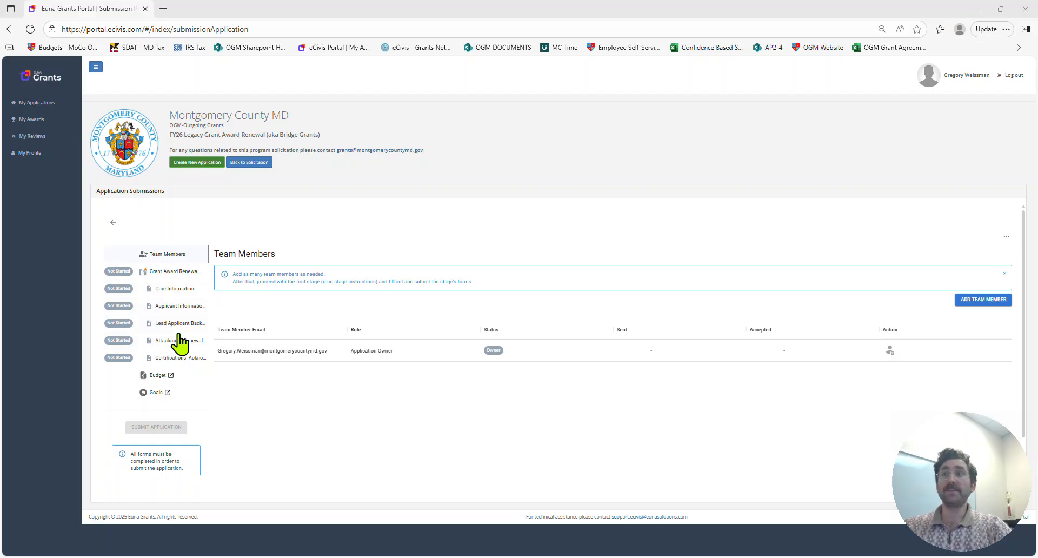
- Open the application's budget and expand the Personnel budget item
click(167, 378)
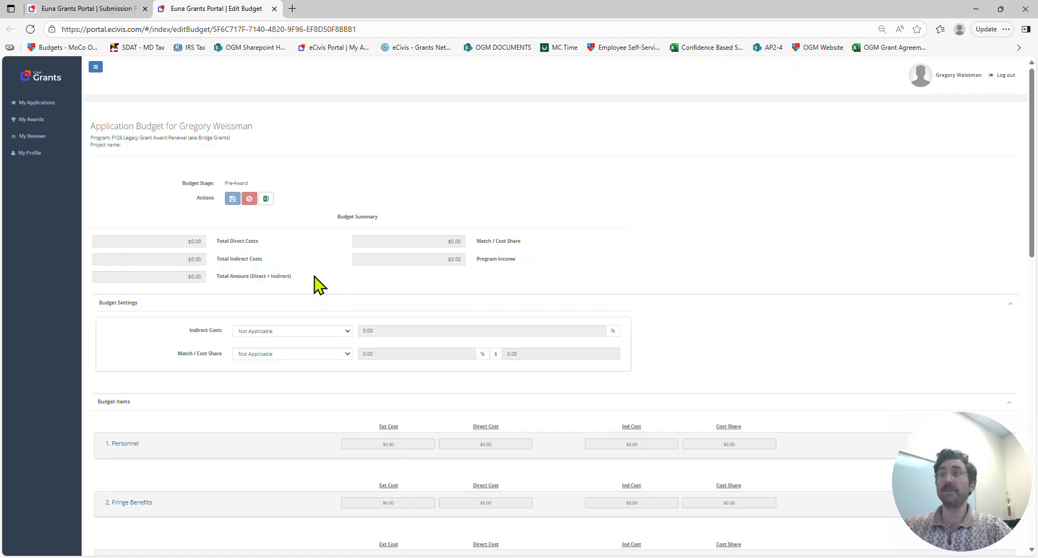
drag(308, 273, 209, 244)
click(237, 252)
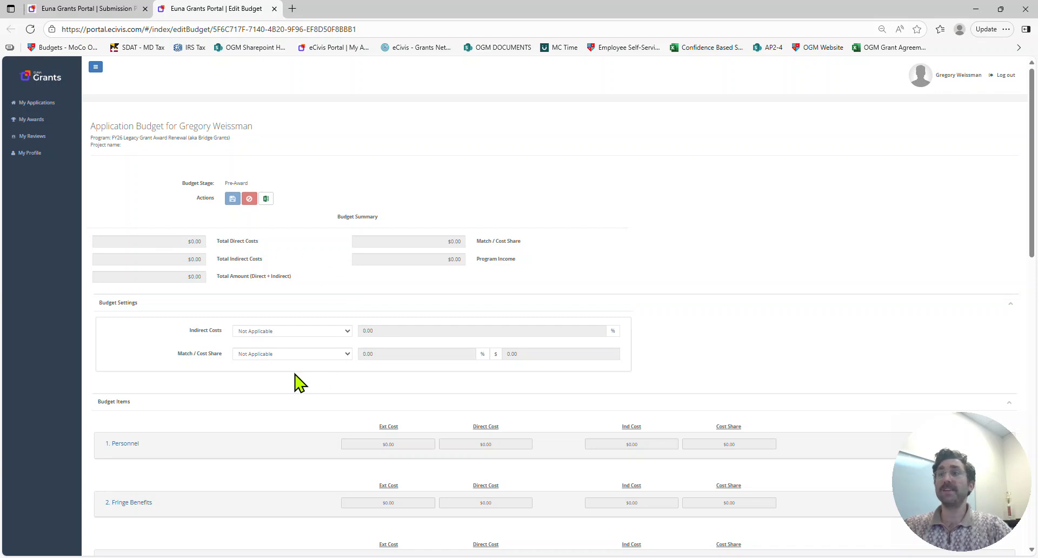
scroll(233, 365, down, 2)
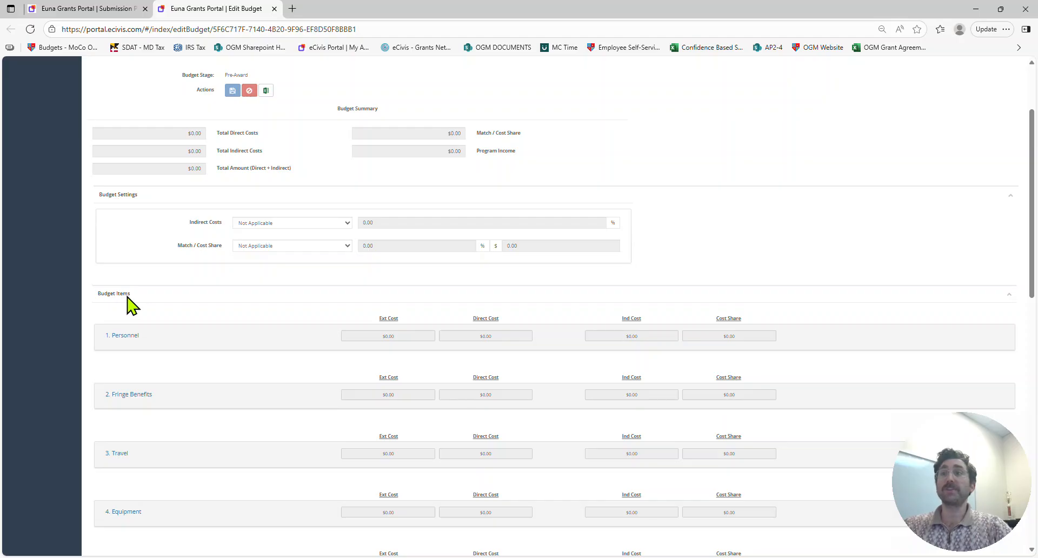
click(125, 336)
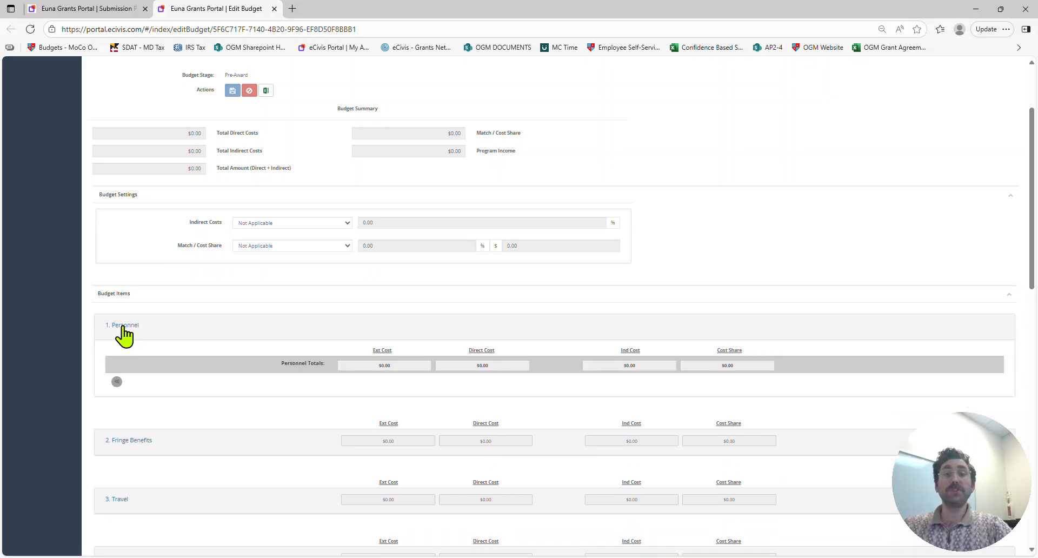
- Add a subcategory to the Personnel budget item and name it HQ
click(116, 382)
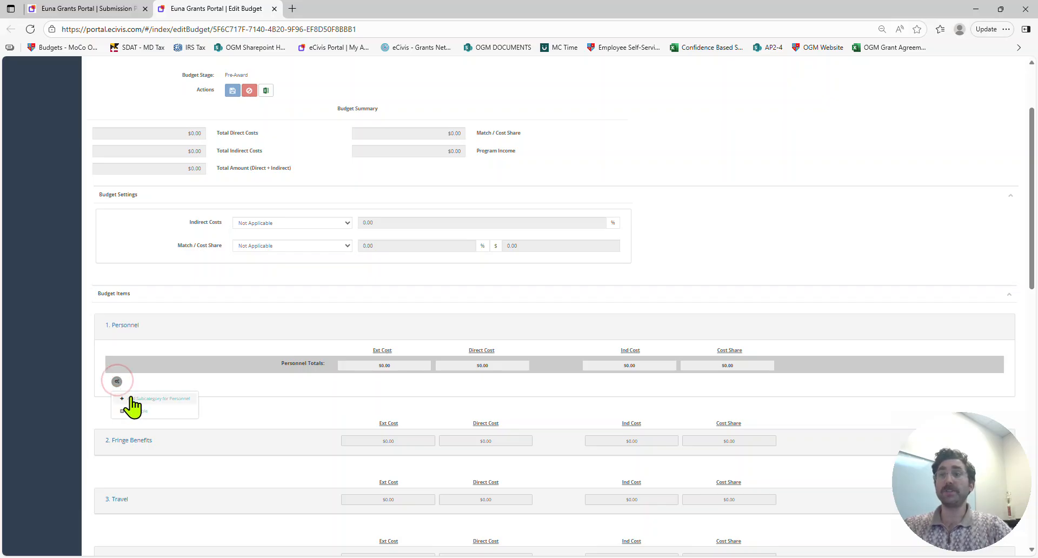
click(133, 398)
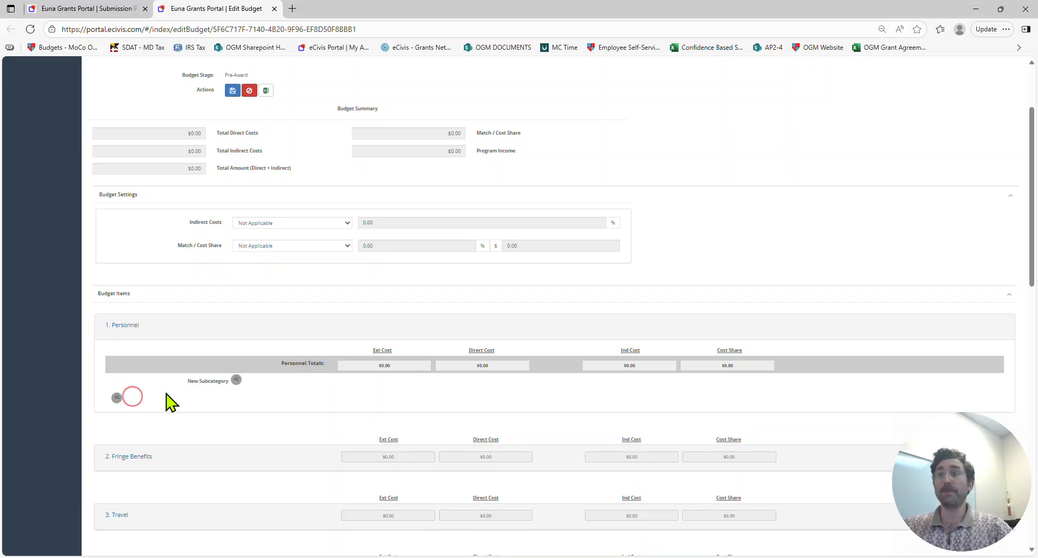
click(237, 380)
click(252, 396)
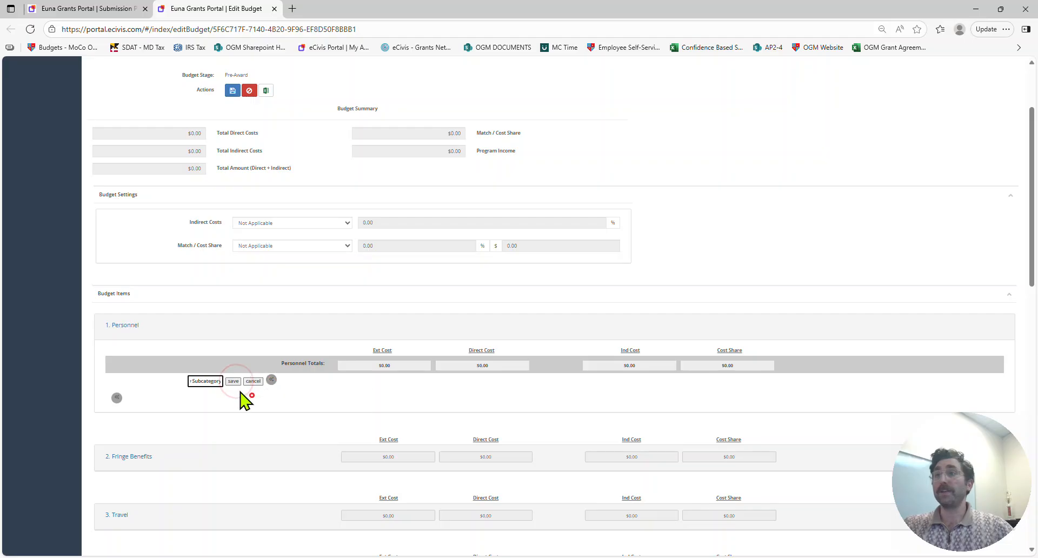
double_click(214, 381)
key(ctrl+a)
text(HQ)
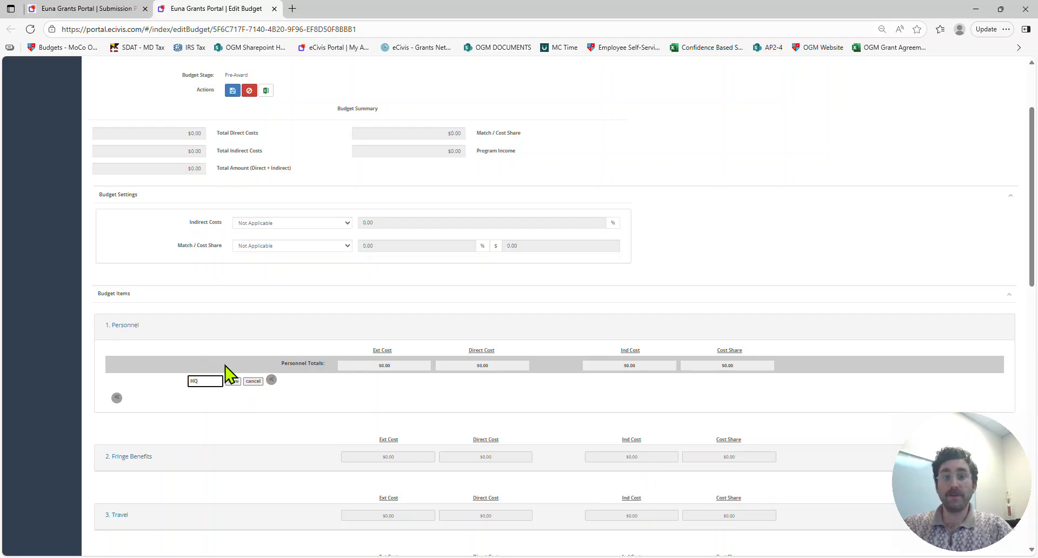
click(233, 381)
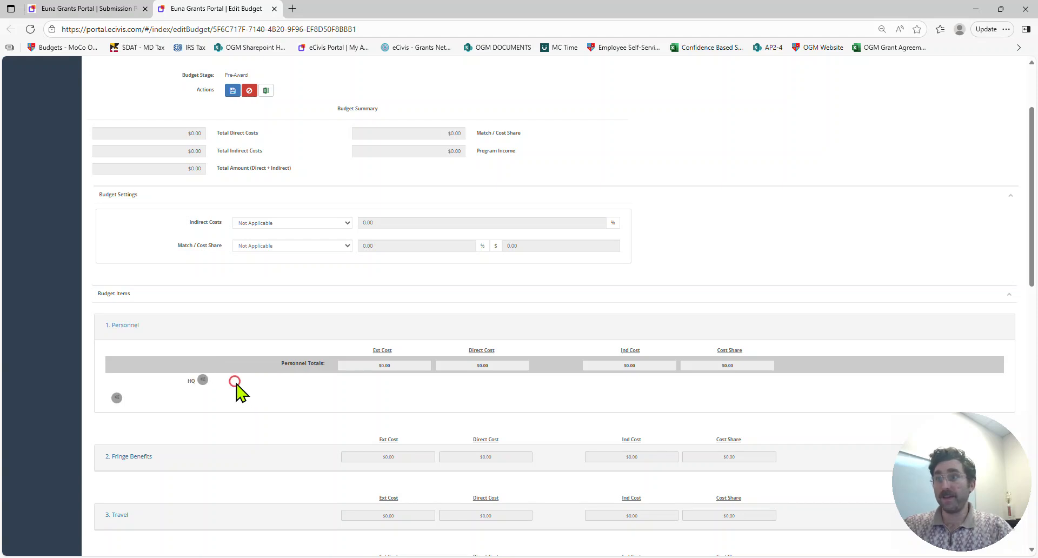
- Add a table to the HQ subcategory with title PM, description PM Labor, 1 unit and a $10 unit cost
click(203, 380)
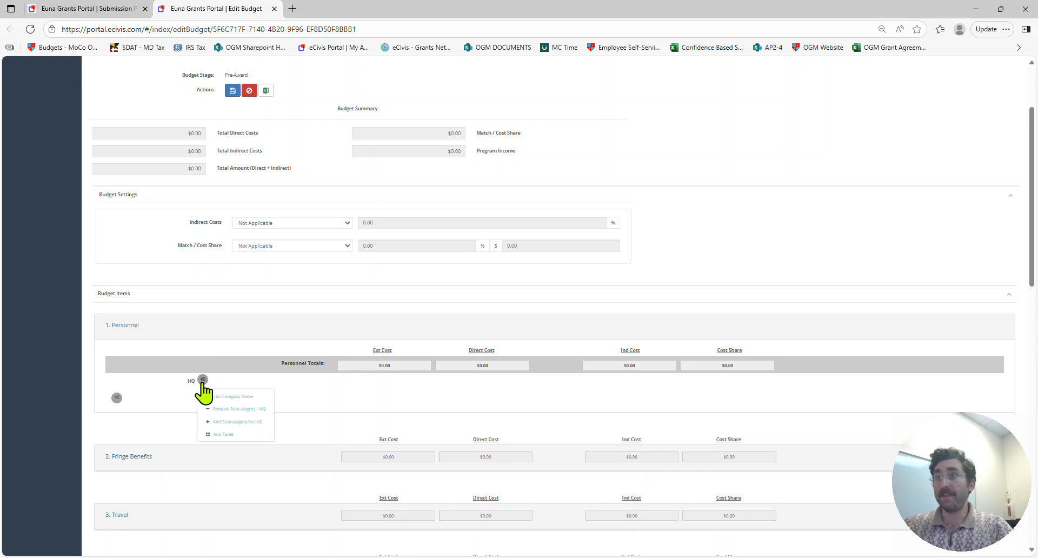
click(224, 433)
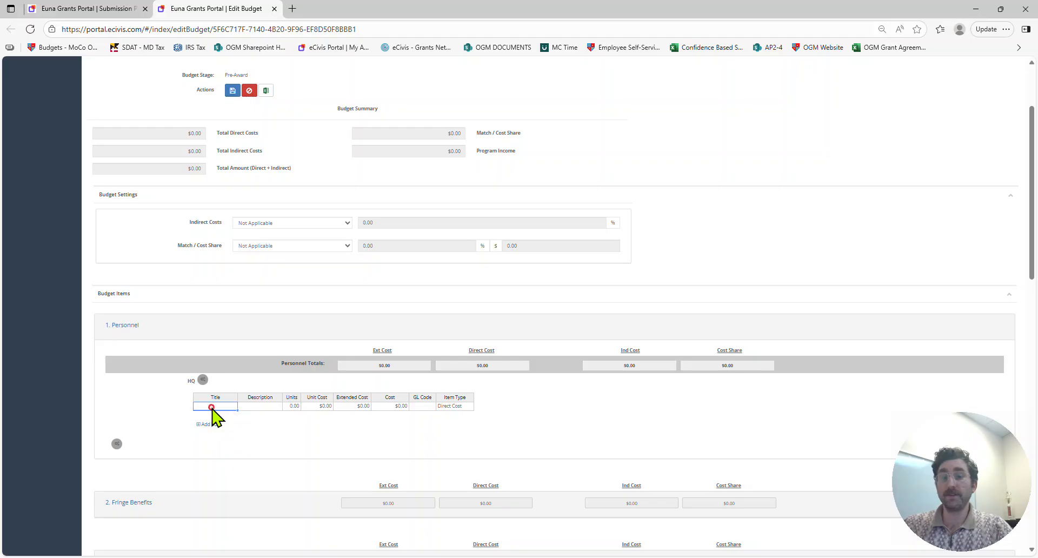
click(213, 406)
text(PM)
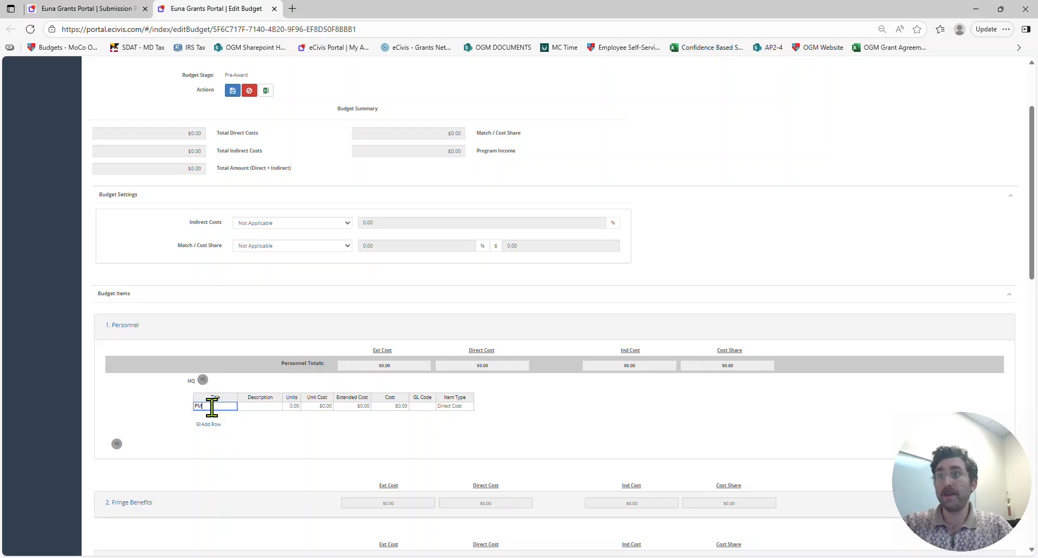
key(Tab)
text(PM)
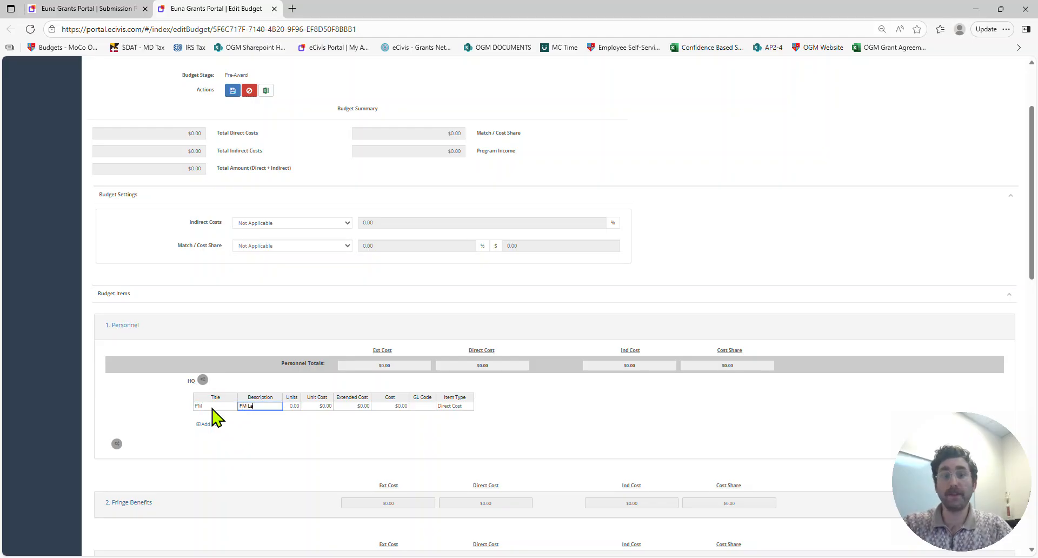
text( Labor)
key(Tab)
text(1)
key(Tab)
text(10)
key(Tab)
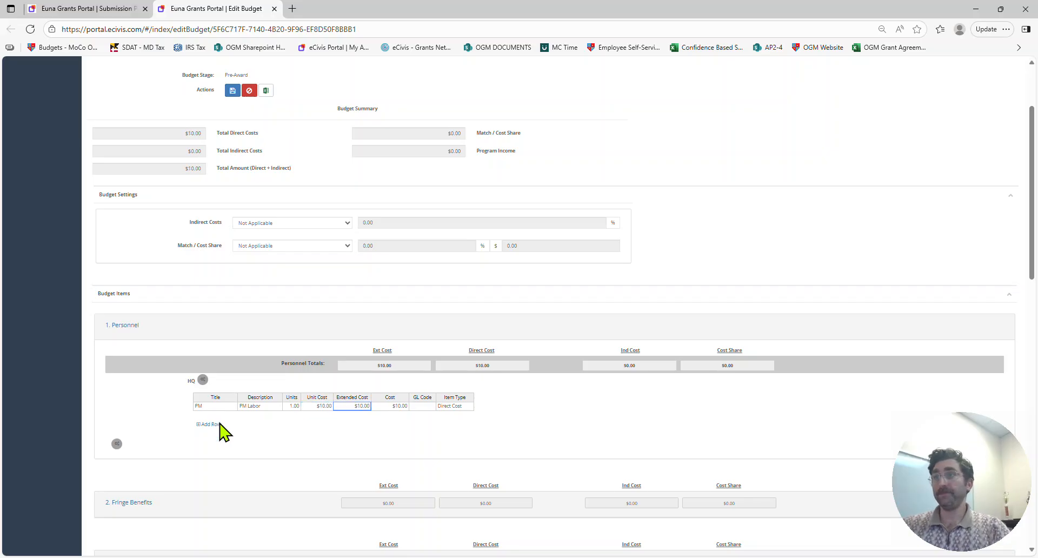
- Add a second subcategory to the Personnel budget item and name it Field
click(116, 444)
click(147, 460)
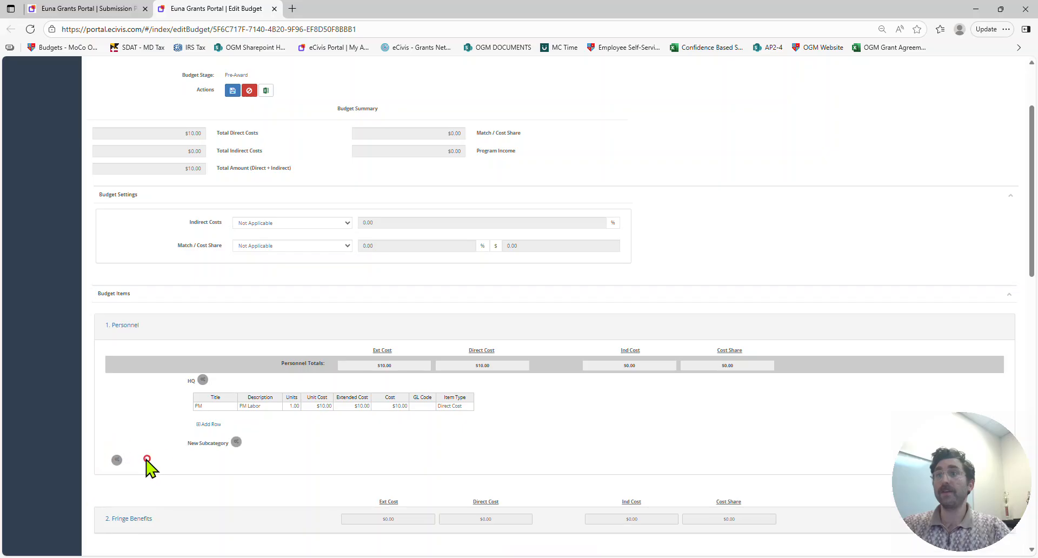
click(236, 442)
click(250, 455)
triple_click(210, 443)
text(Field)
click(233, 444)
- Remove the Field subcategory from the Personnel budget item
click(207, 442)
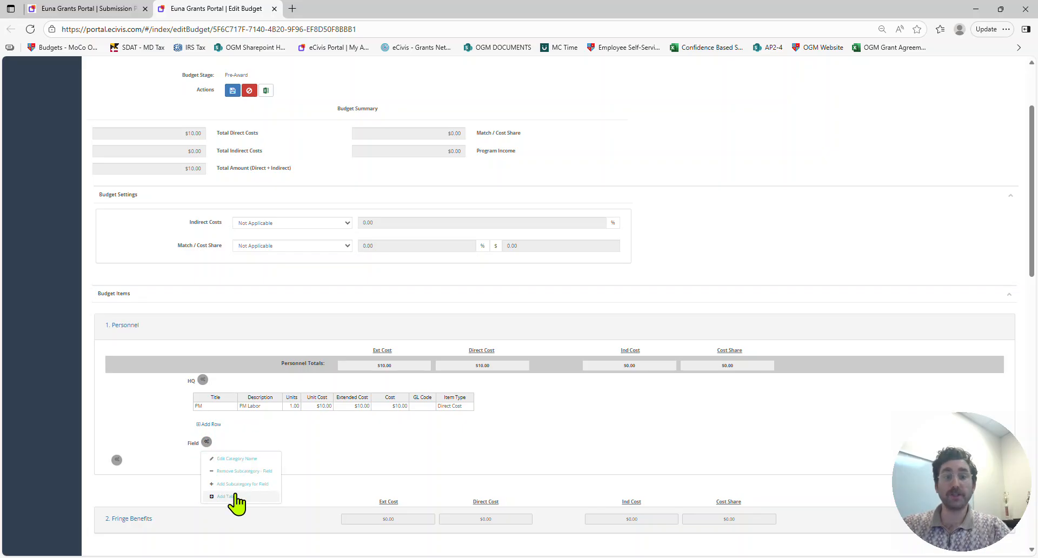
click(239, 435)
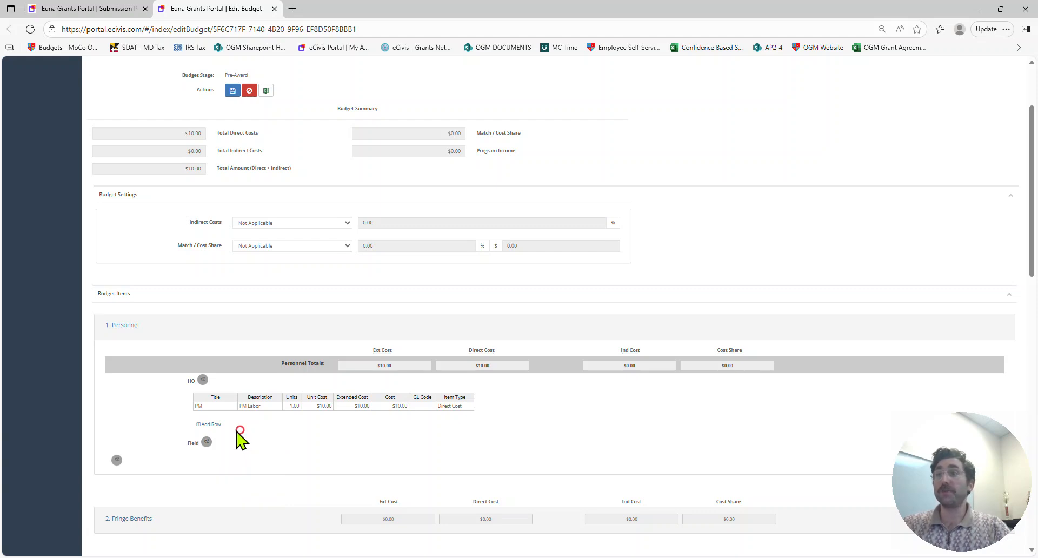
click(206, 442)
click(240, 472)
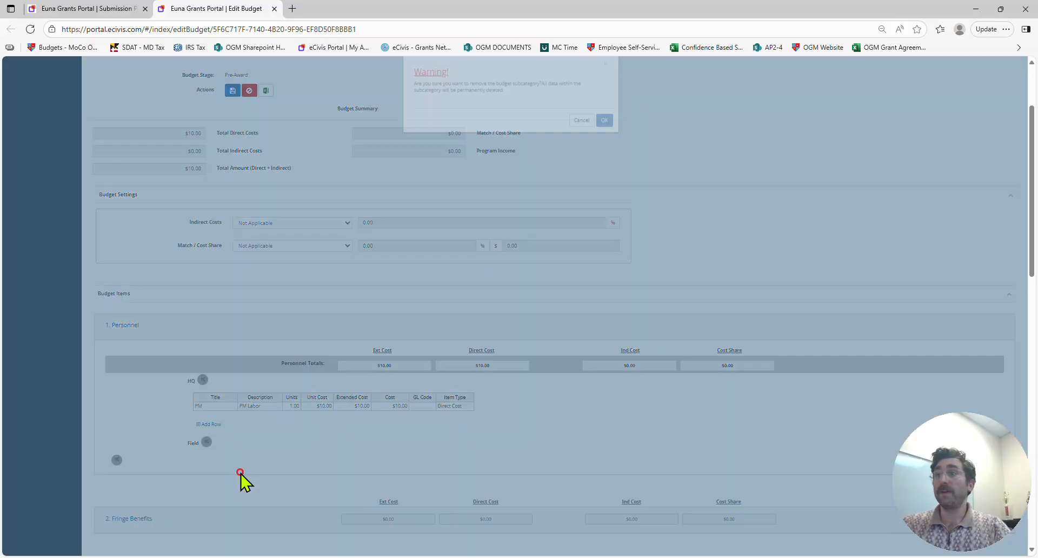
click(601, 133)
- Delete the PM row from the HQ table and remove the HQ subcategory from Personnel
right_click(237, 403)
click(254, 425)
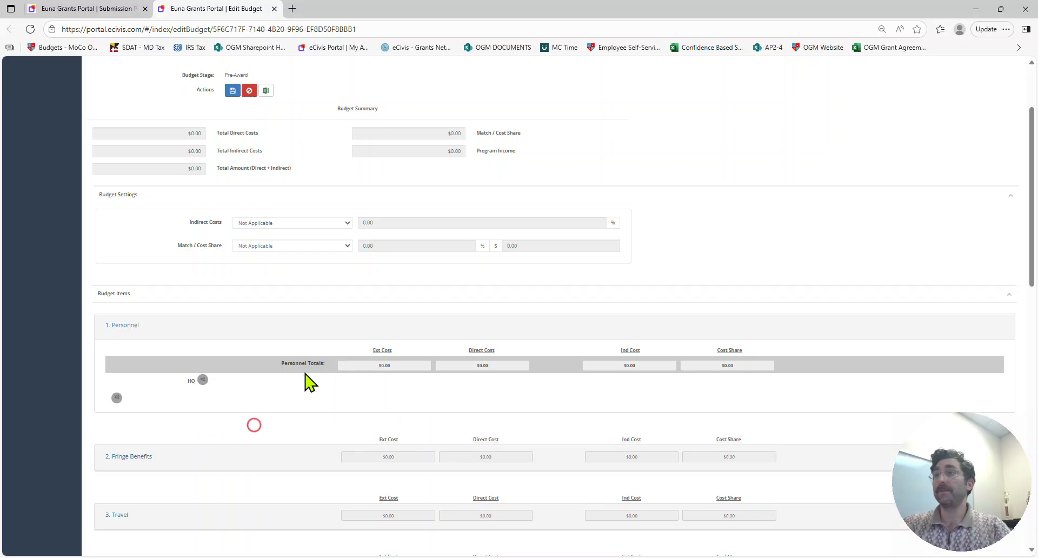
right_click(206, 380)
click(205, 384)
click(203, 380)
click(226, 405)
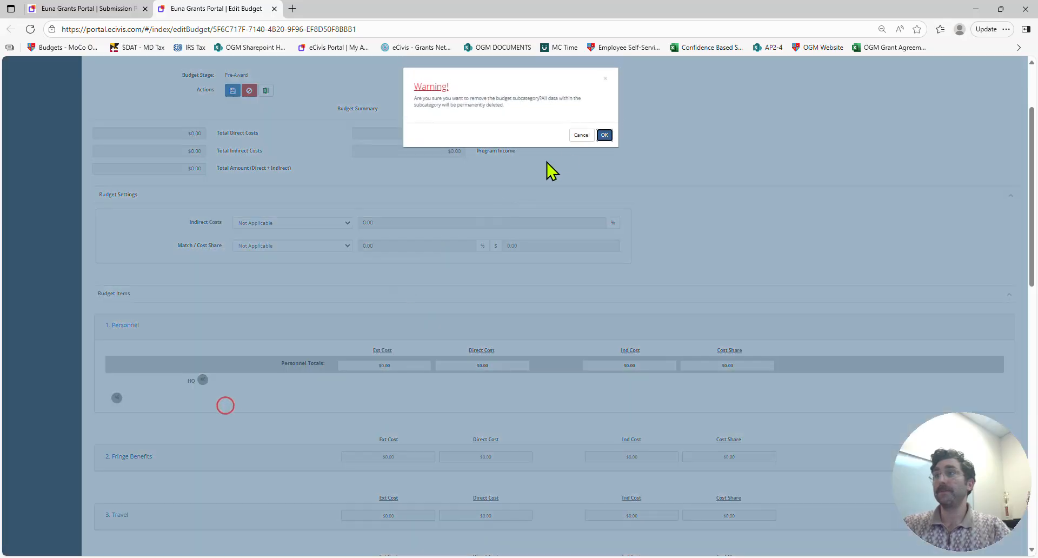
click(604, 135)
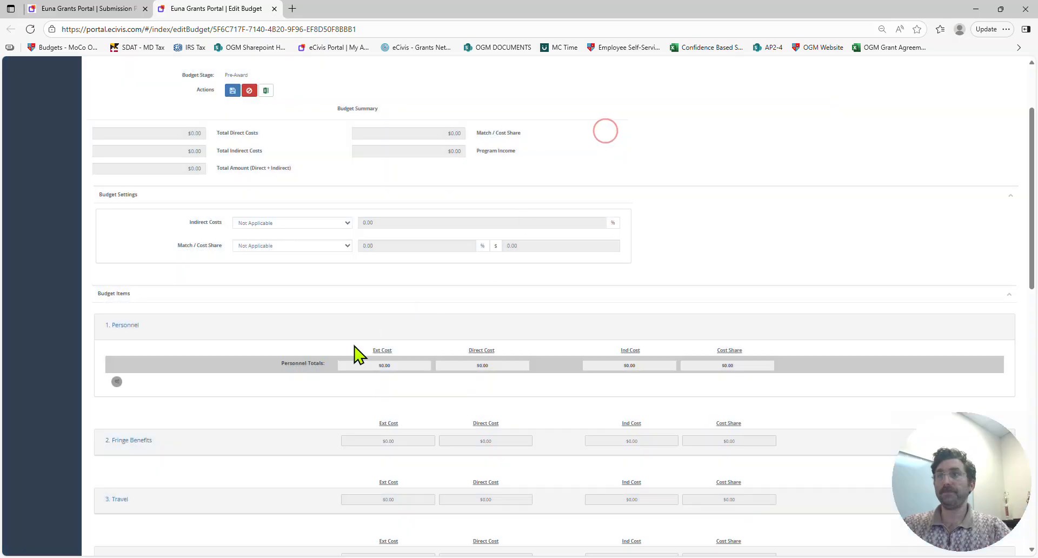
- Add a table directly under the Personnel budget item, without a subcategory
click(121, 325)
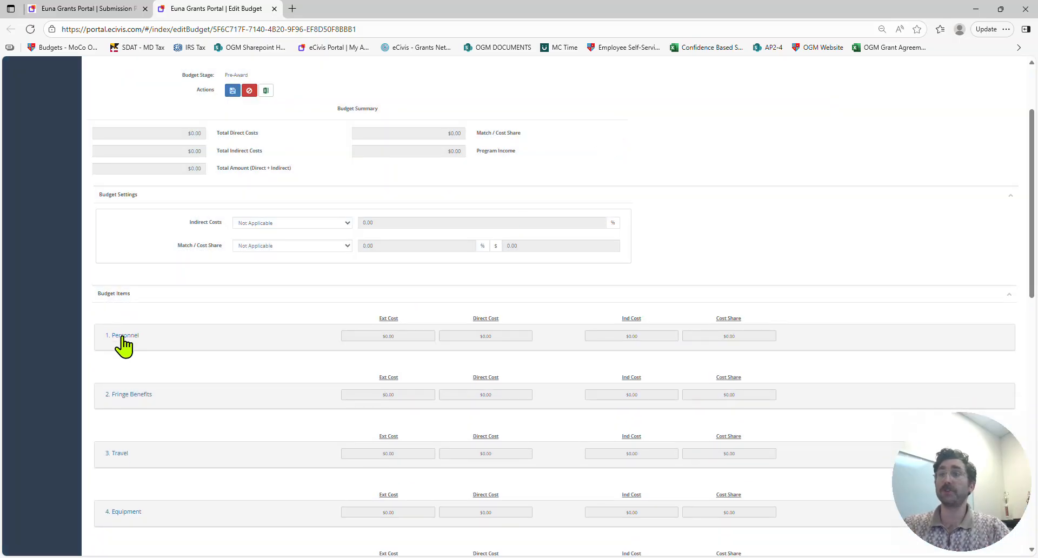
click(122, 336)
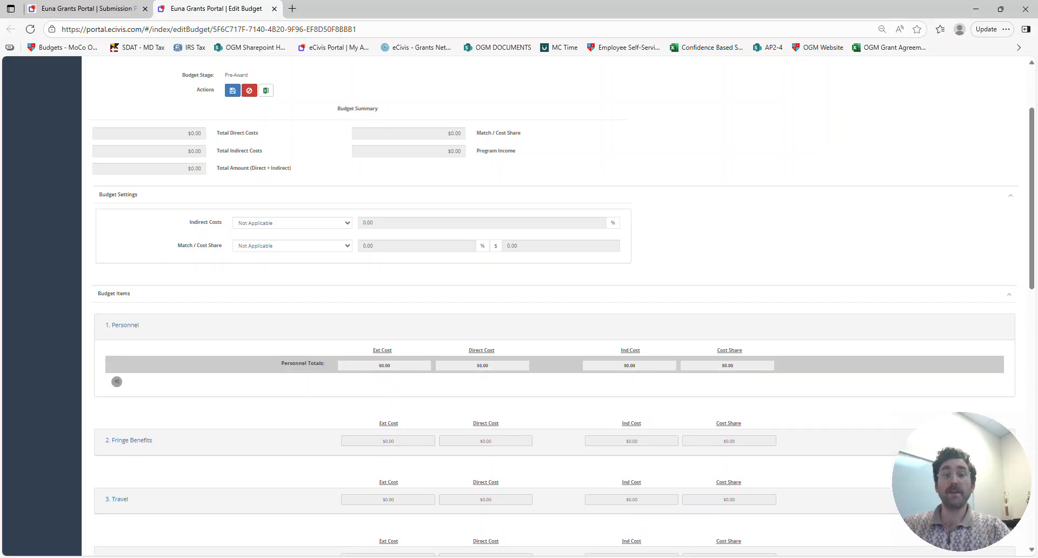
click(117, 381)
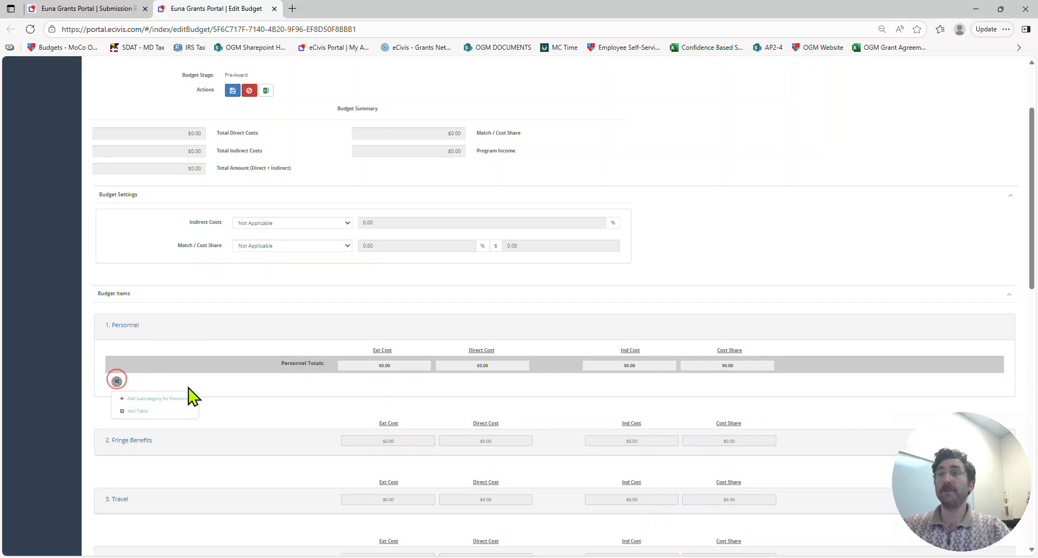
click(144, 411)
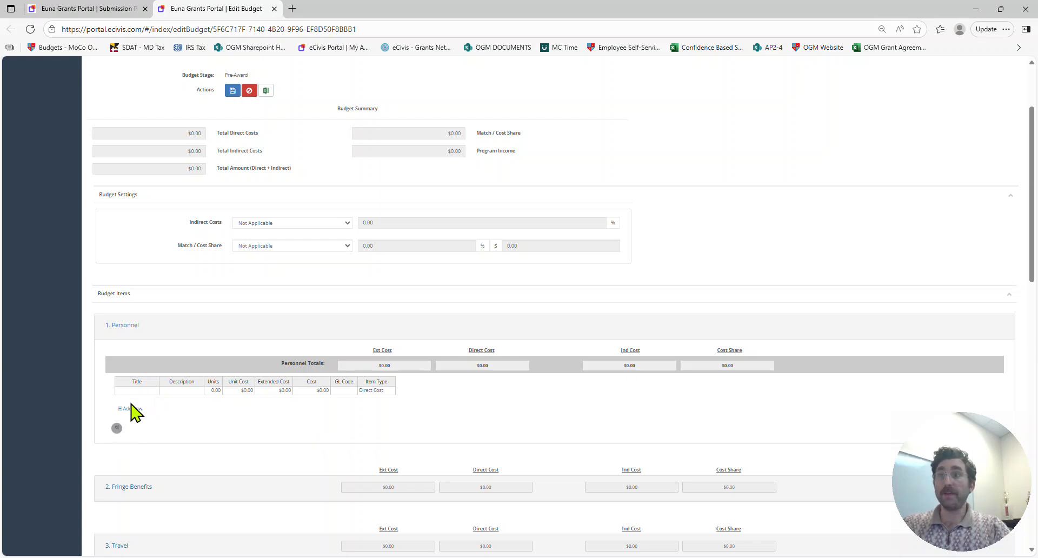
- Fill in the Personnel table row with title PM, description PM Labor, 2 units and a $10 unit cost
click(139, 389)
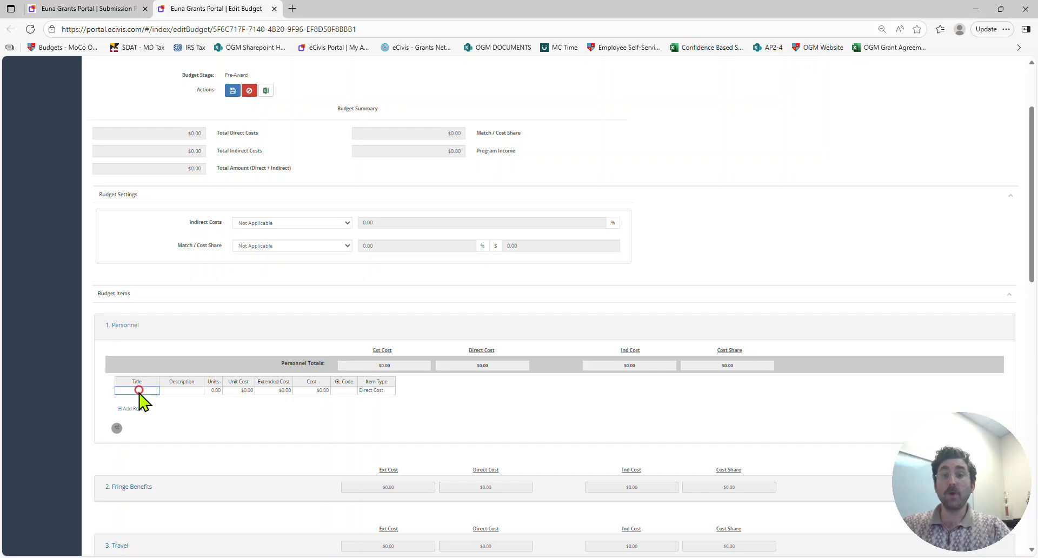
text(PM)
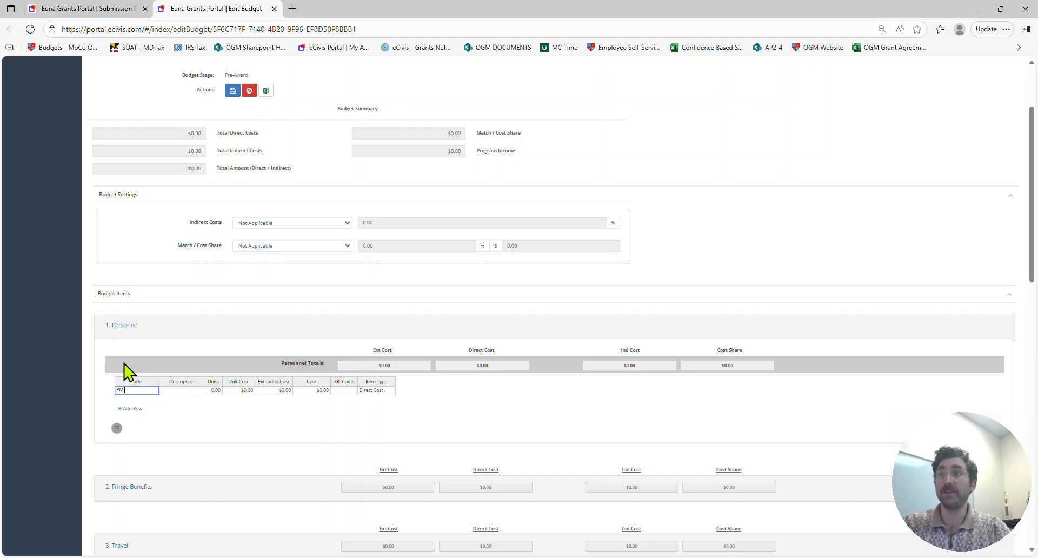
key(Tab)
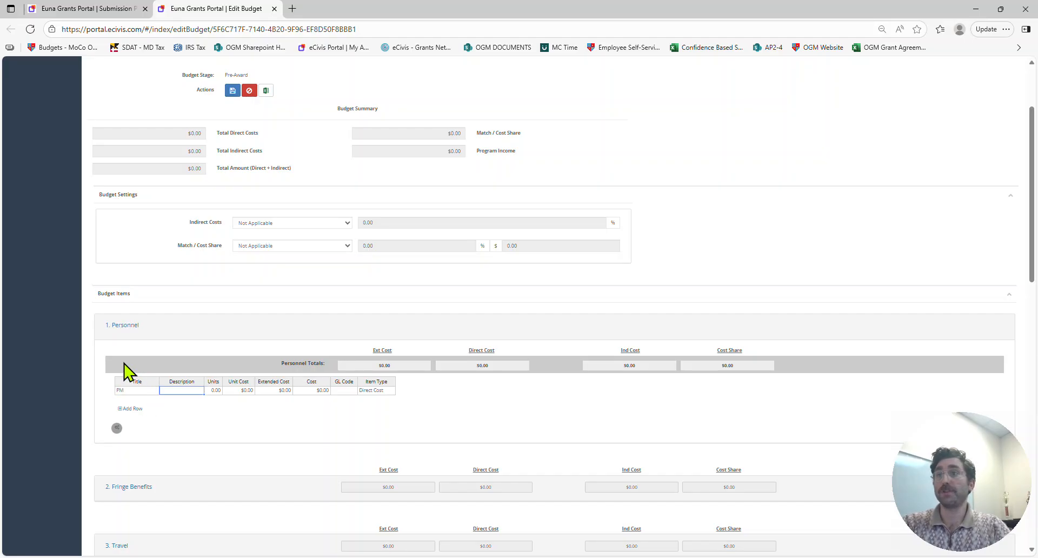
text(PM Labor)
key(Tab)
text(2)
key(Tab)
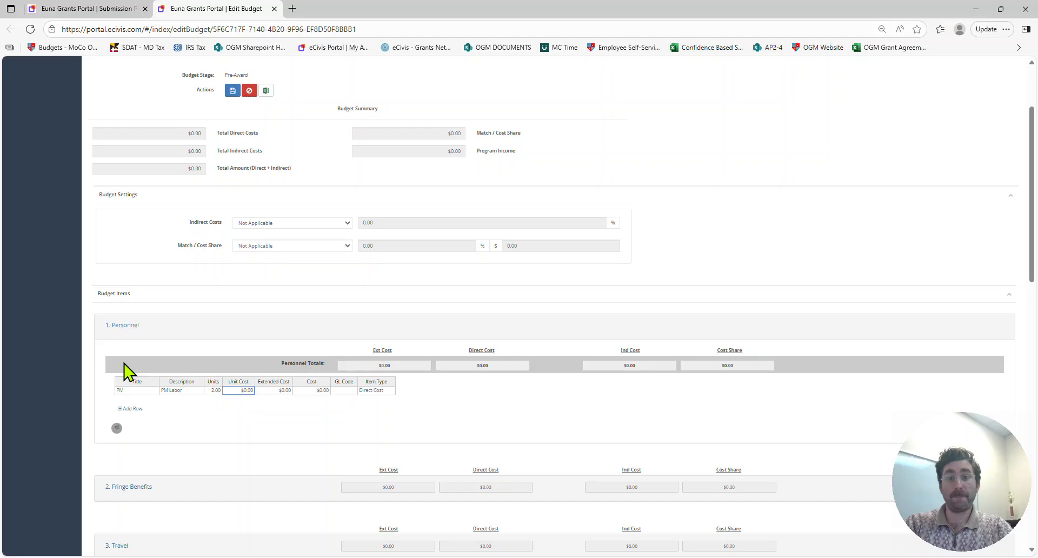
text(10)
key(Tab)
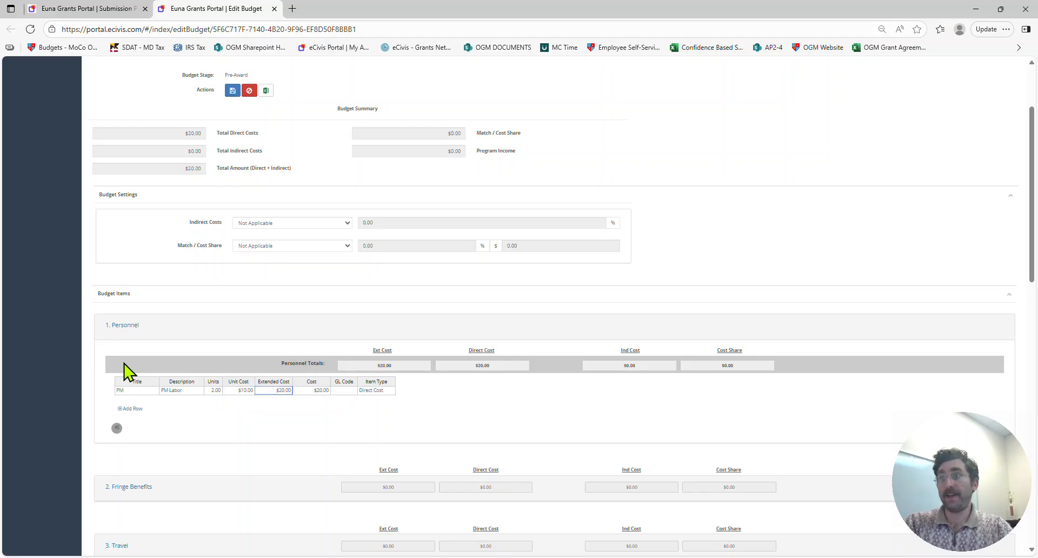
- Clear the PM row's description and try to save the budget without it
double_click(172, 390)
key(BackSpace)
click(182, 407)
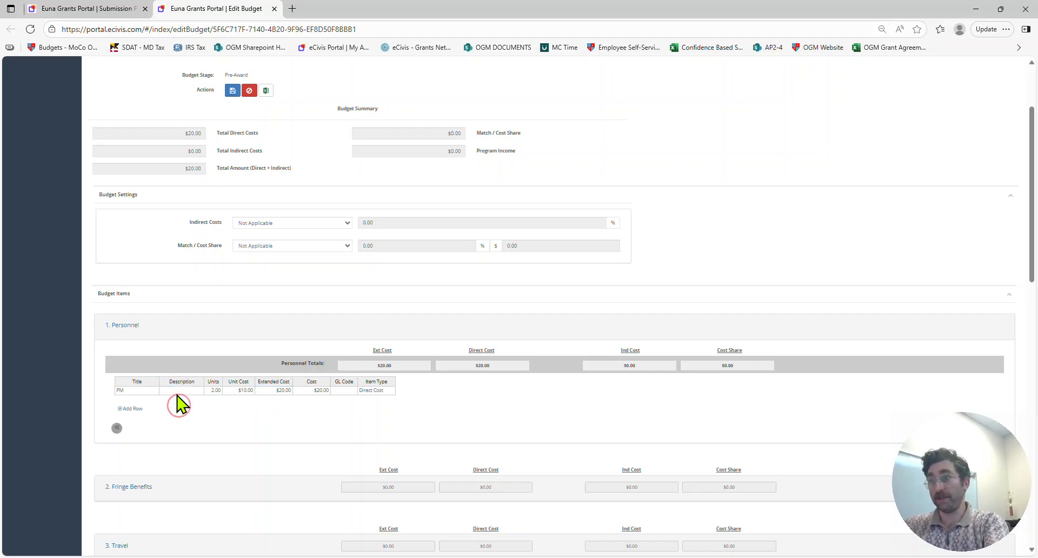
scroll(182, 408, up, 2)
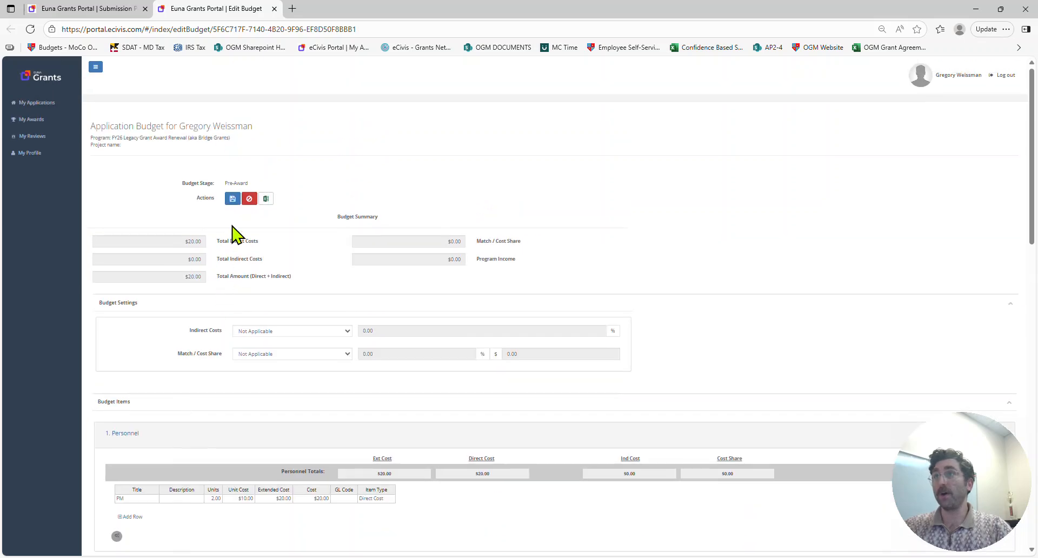
click(232, 198)
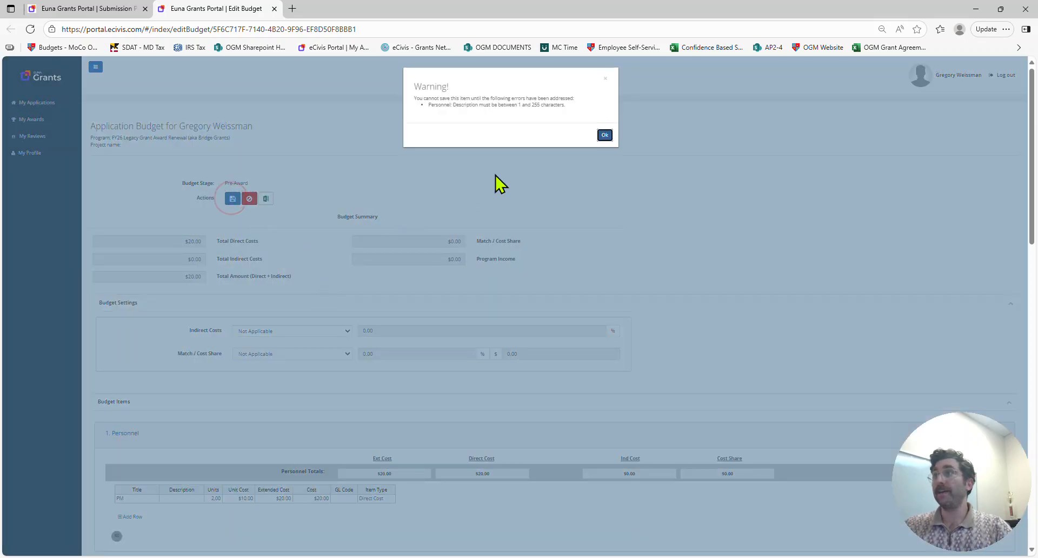
click(605, 135)
- Restore the description PM Labor in the PM row of the Personnel table
scroll(262, 408, down, 1)
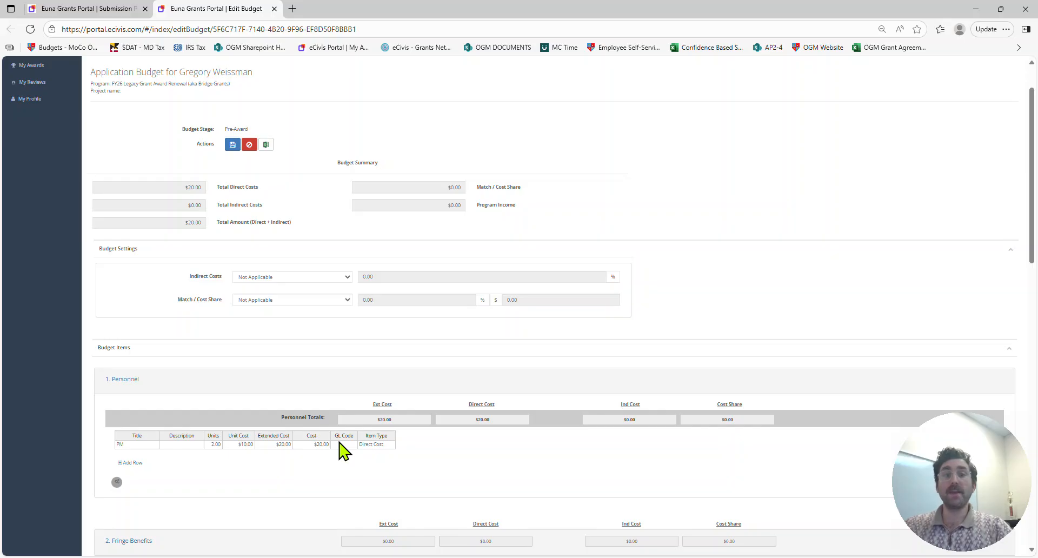
click(378, 445)
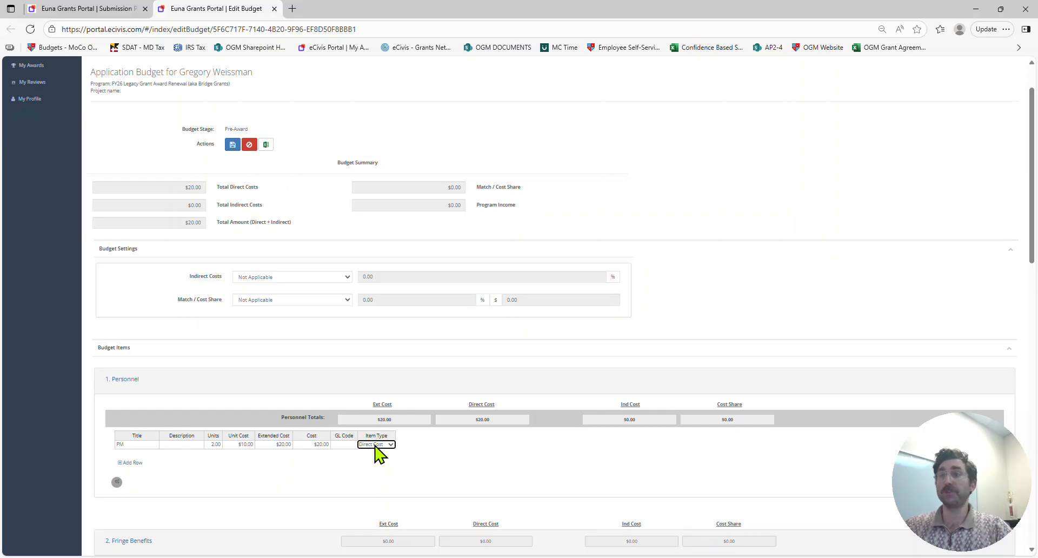
click(172, 444)
text(PM Labor)
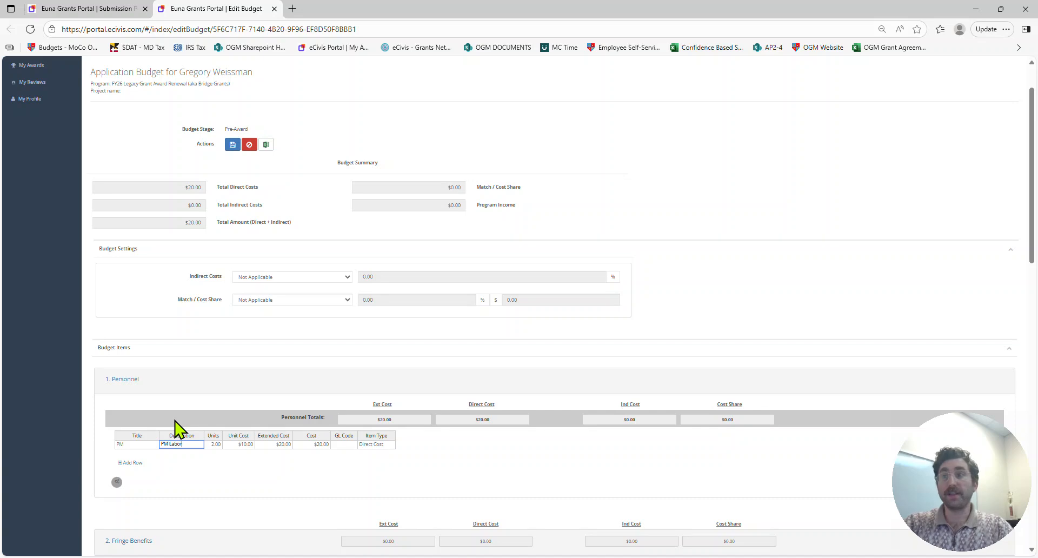
- Add a second Personnel row titled Assistant with description Assistant Labor, 1 unit and a $10 unit cost
click(127, 463)
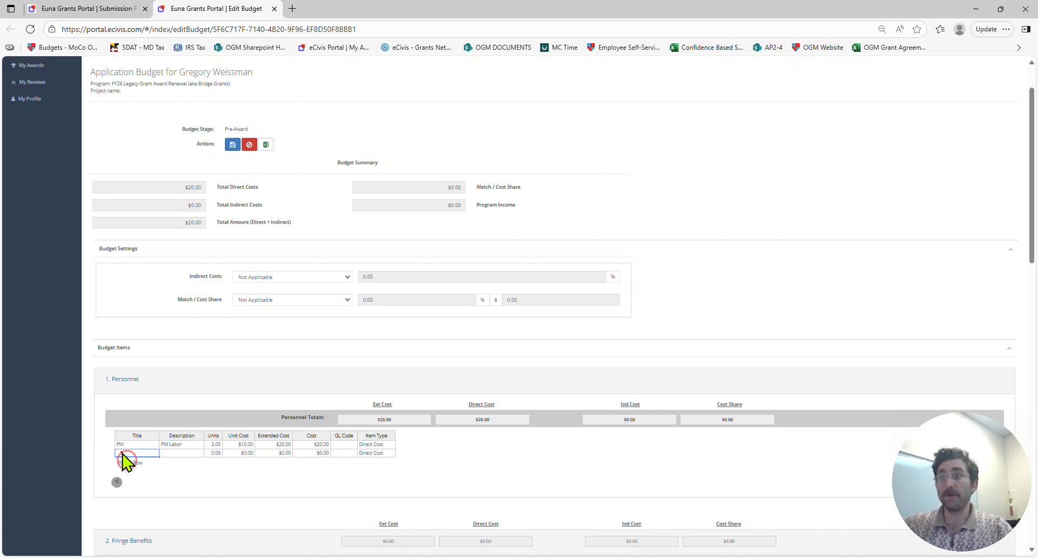
text(Assistant)
key(Tab)
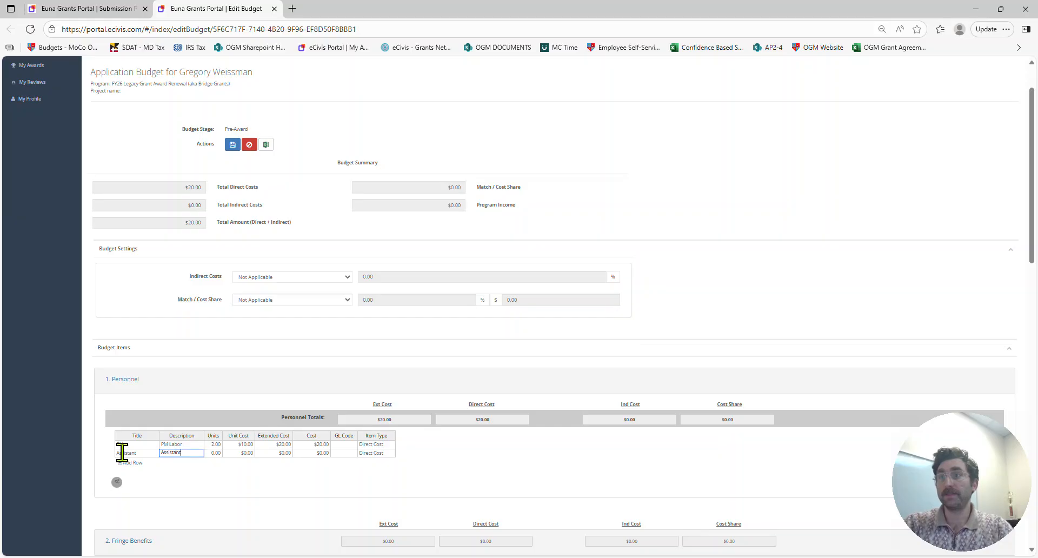
key(Tab)
text(1)
key(Tab)
text(10)
key(Tab)
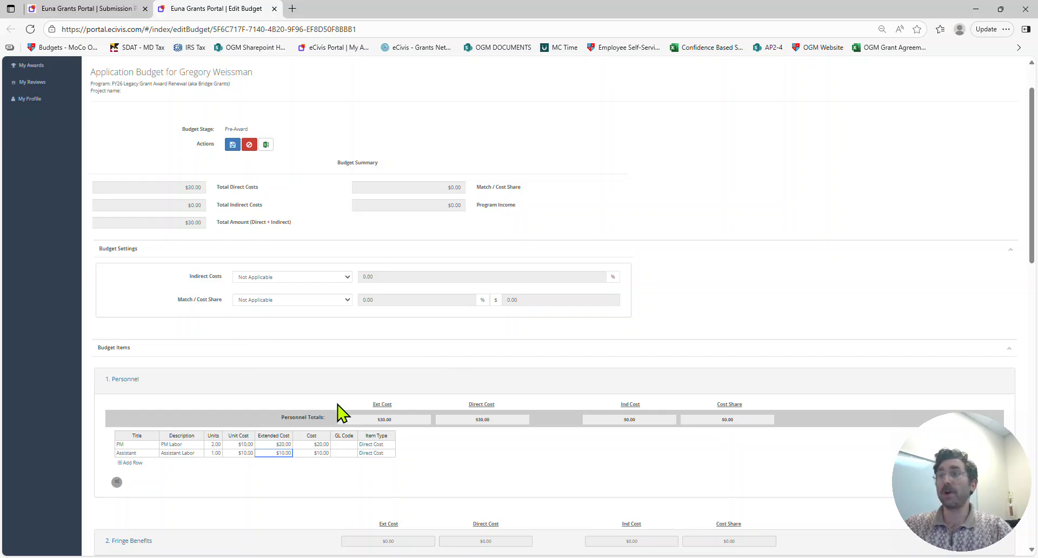
- Save the budget without adding a note
scroll(325, 390, up, 2)
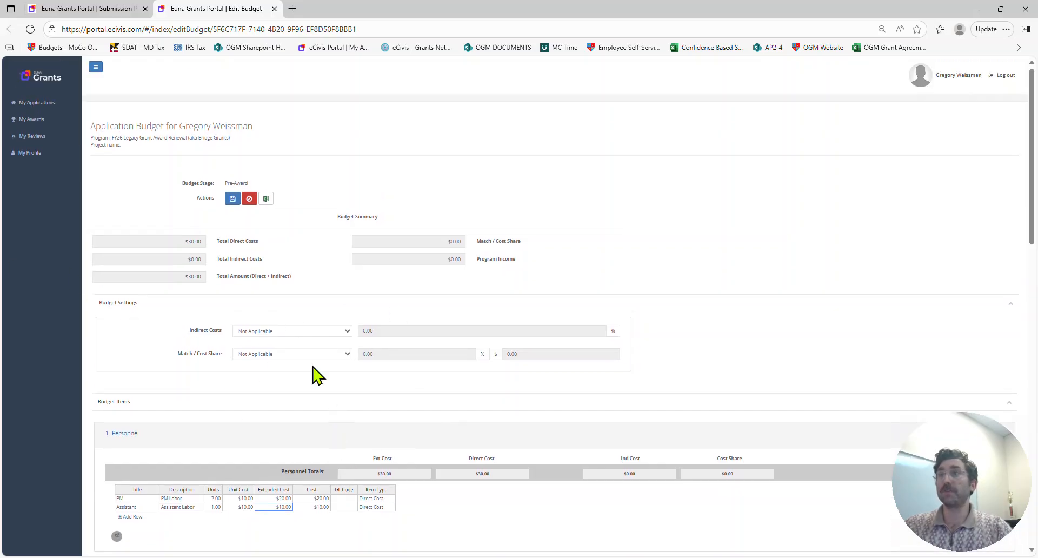
click(232, 199)
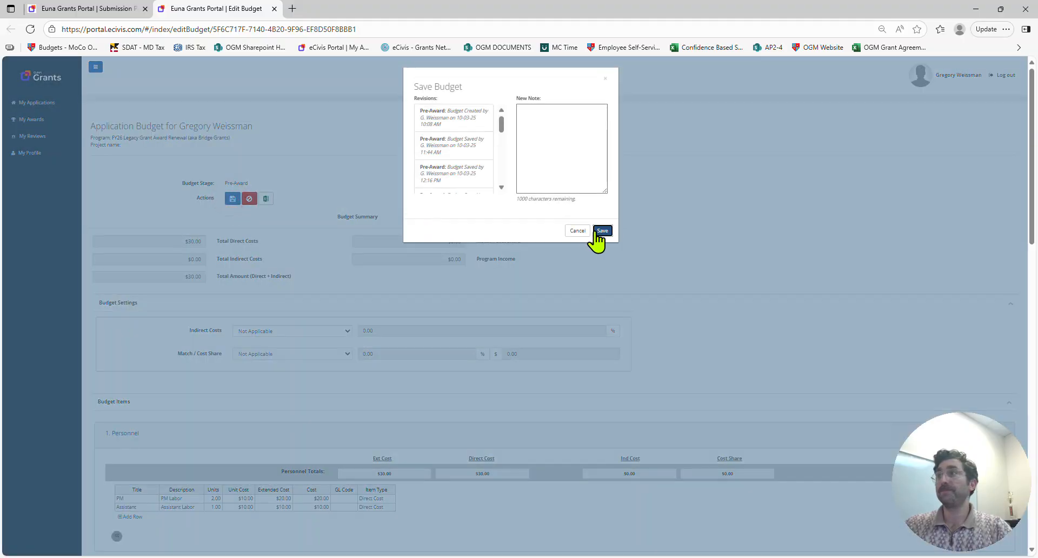
click(594, 232)
- Change the Indirect Costs setting to Negotiated Rate, accept the conversion and set the rate to 10%
scroll(315, 338, down, 4)
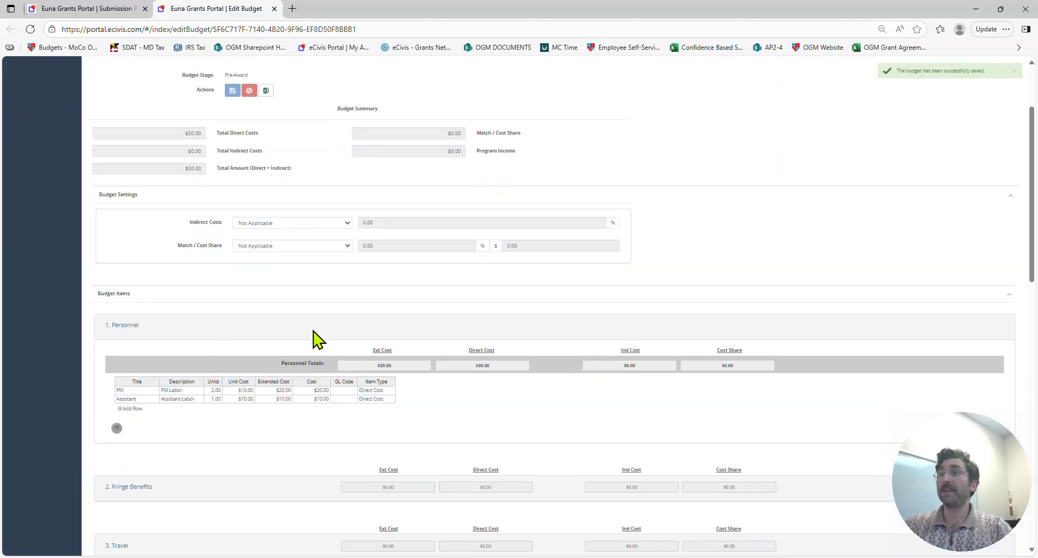
scroll(306, 327, up, 2)
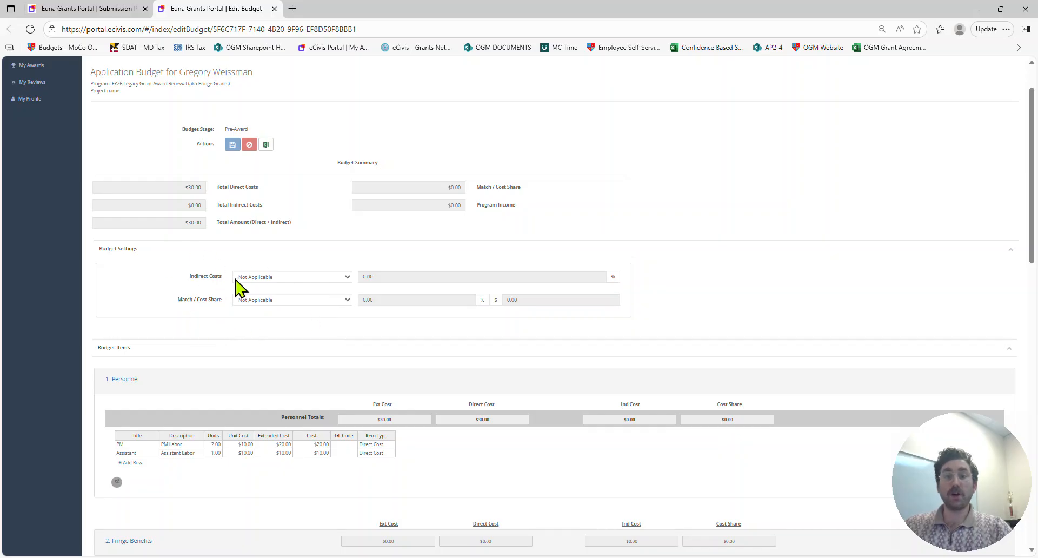
click(293, 276)
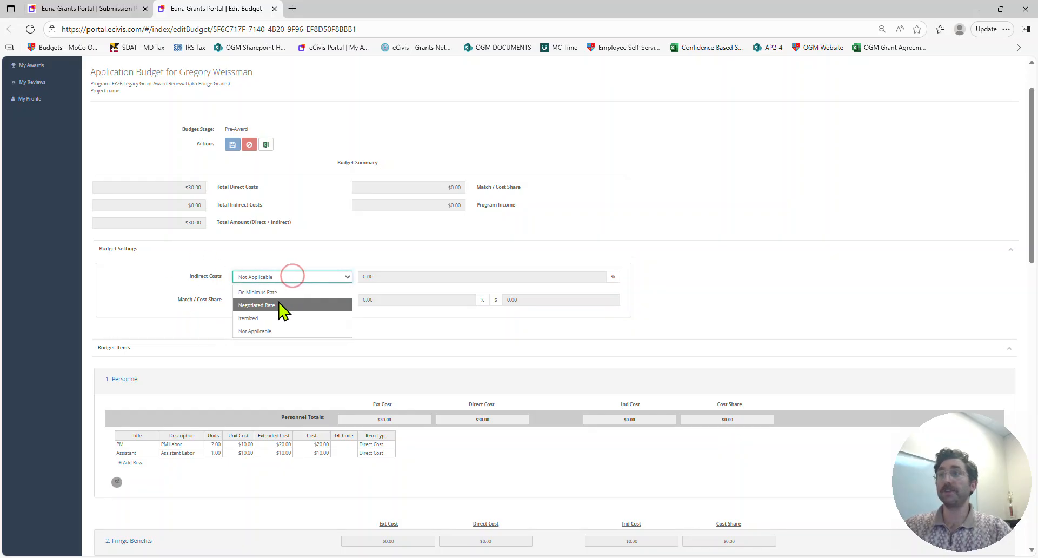
click(281, 306)
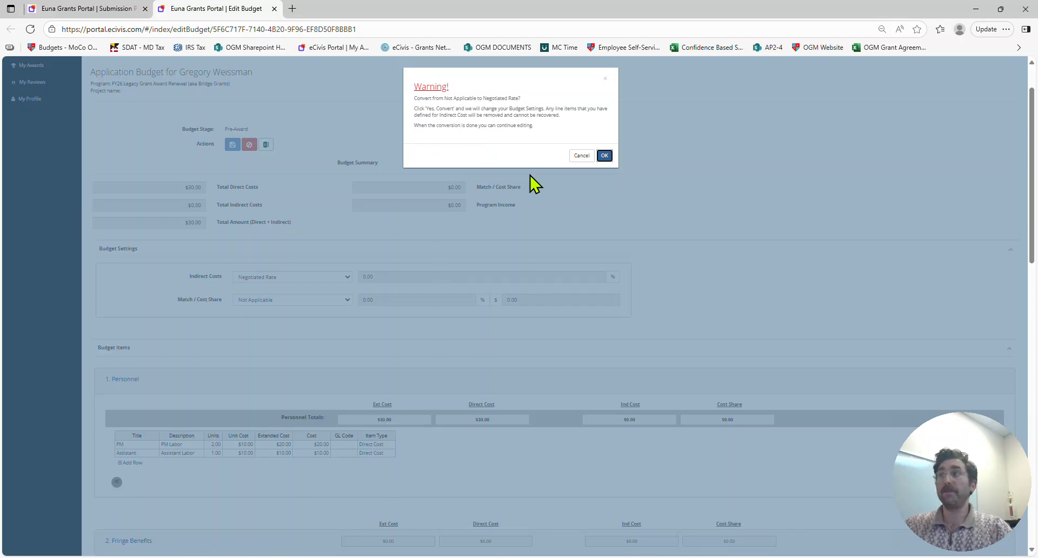
click(604, 156)
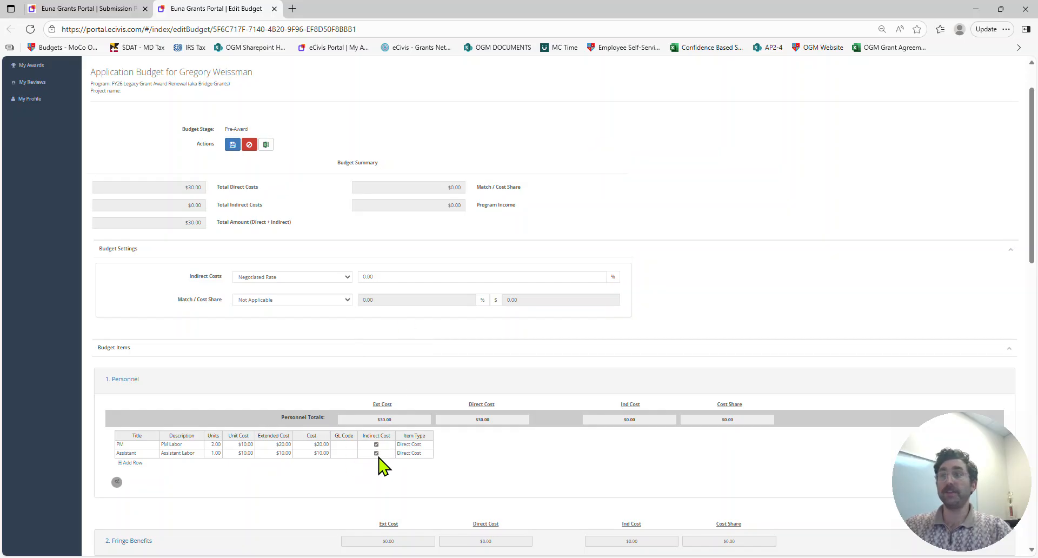
click(380, 278)
drag(380, 278, 352, 282)
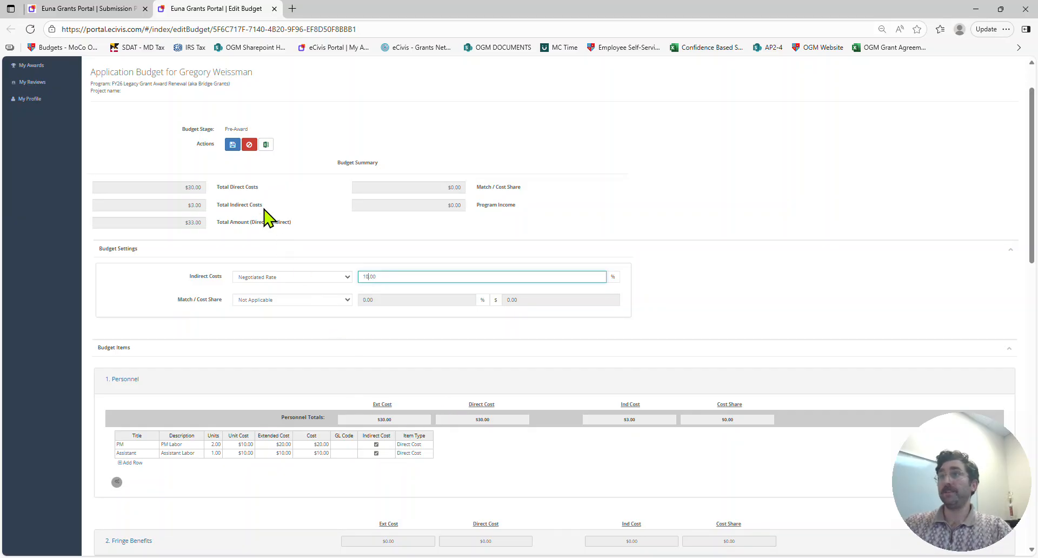
- Check the indirect costs and total amount in the budget summary, and look over the remaining budget categories through Program Income
drag(265, 205, 221, 213)
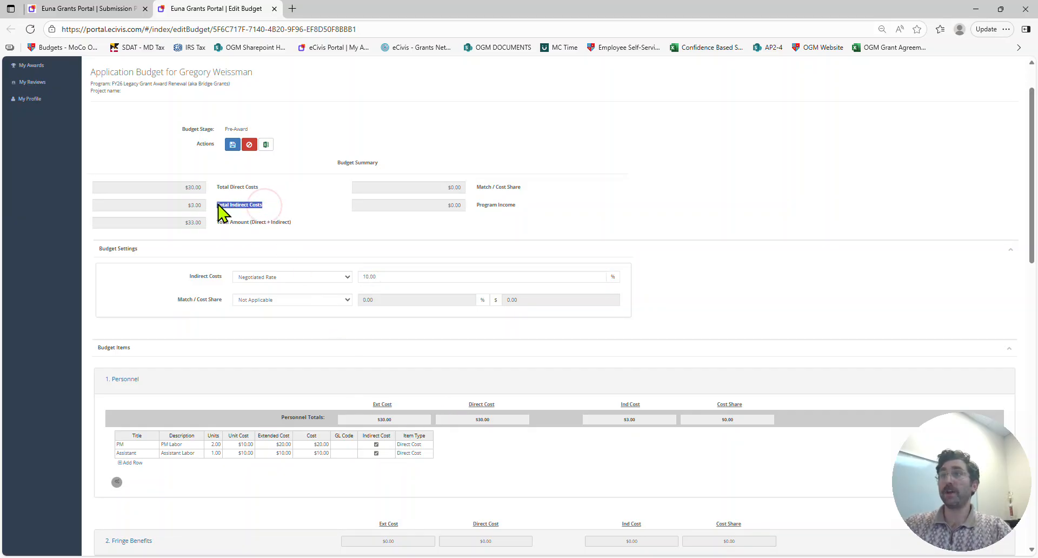
click(192, 205)
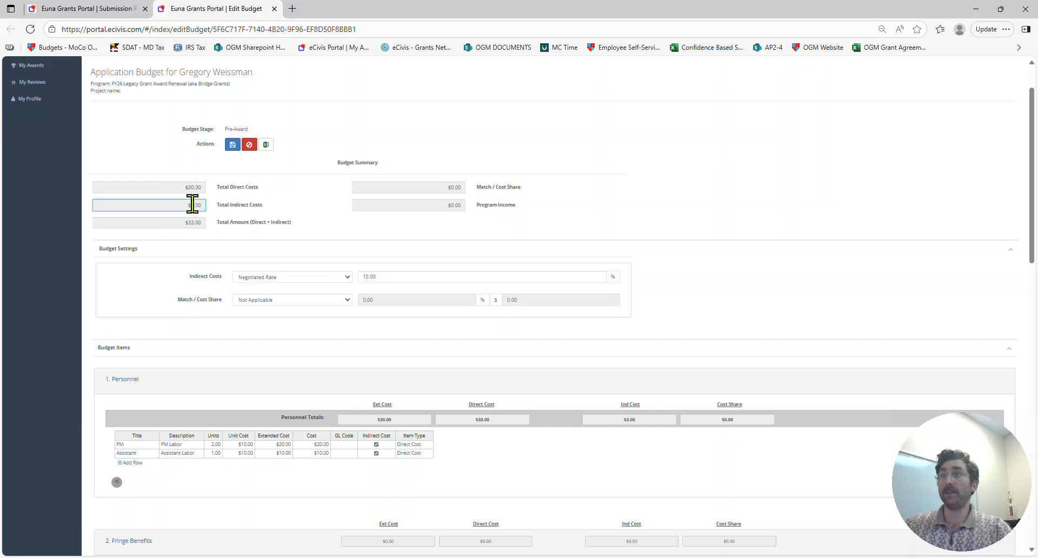
click(238, 226)
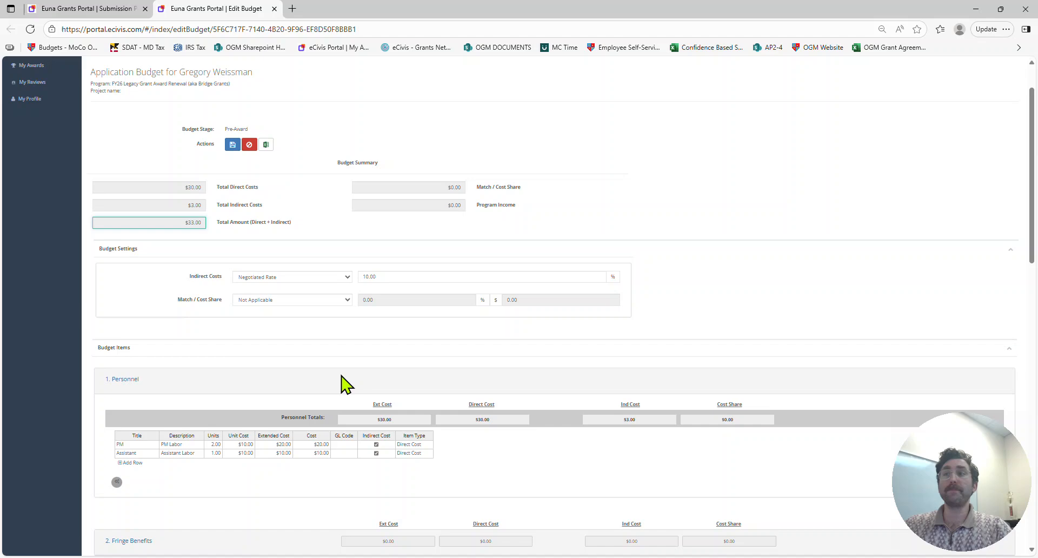
scroll(341, 384, down, 6)
scroll(346, 384, down, 4)
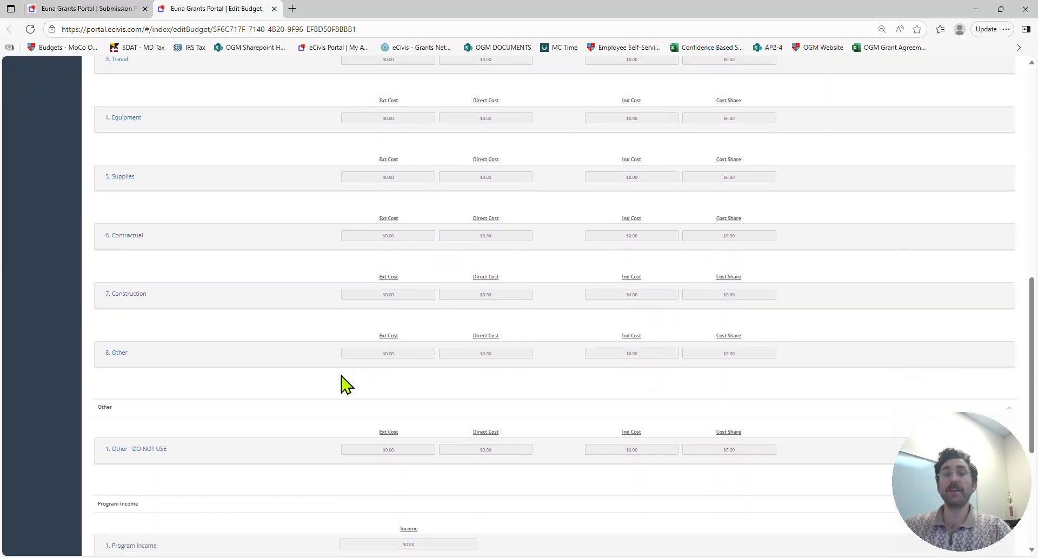
scroll(343, 383, down, 1)
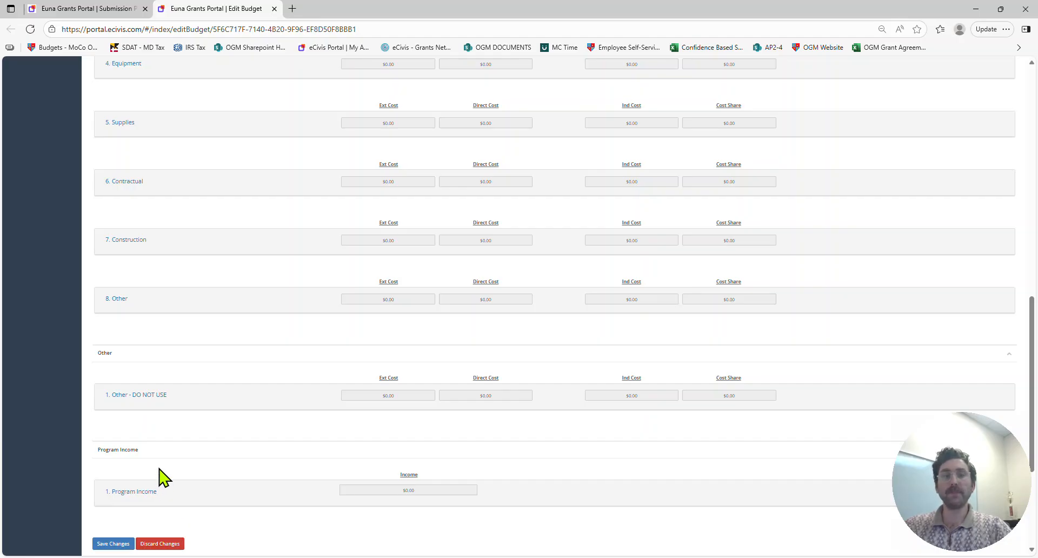
scroll(246, 471, down, 2)
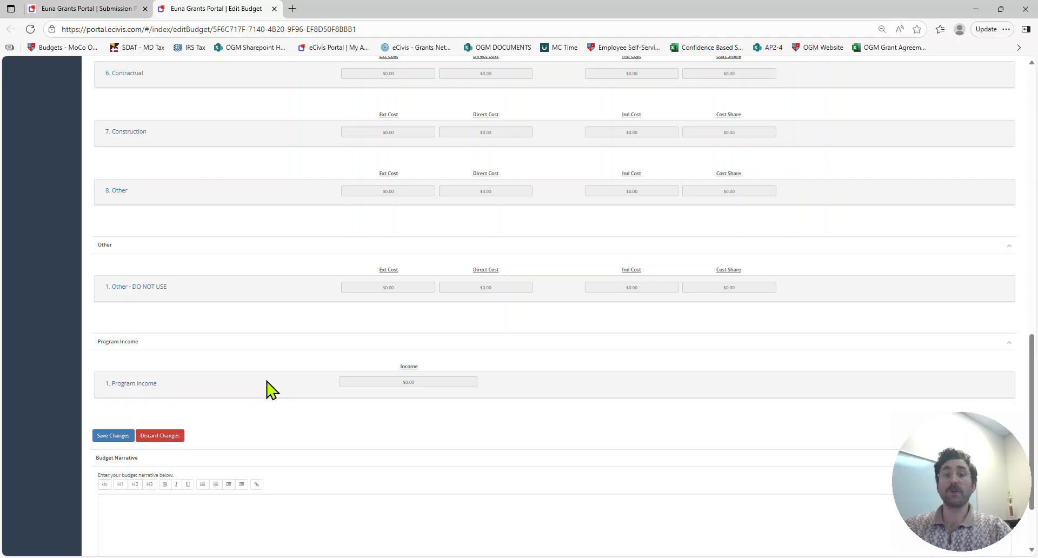
- Paste the copied narrative text into the Budget Narrative
scroll(273, 387, down, 2)
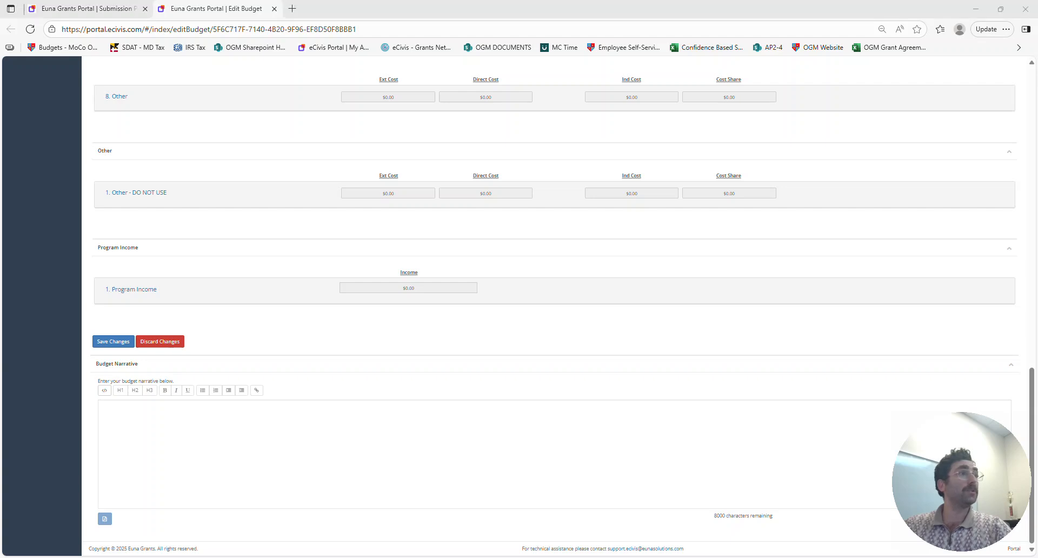
click(174, 423)
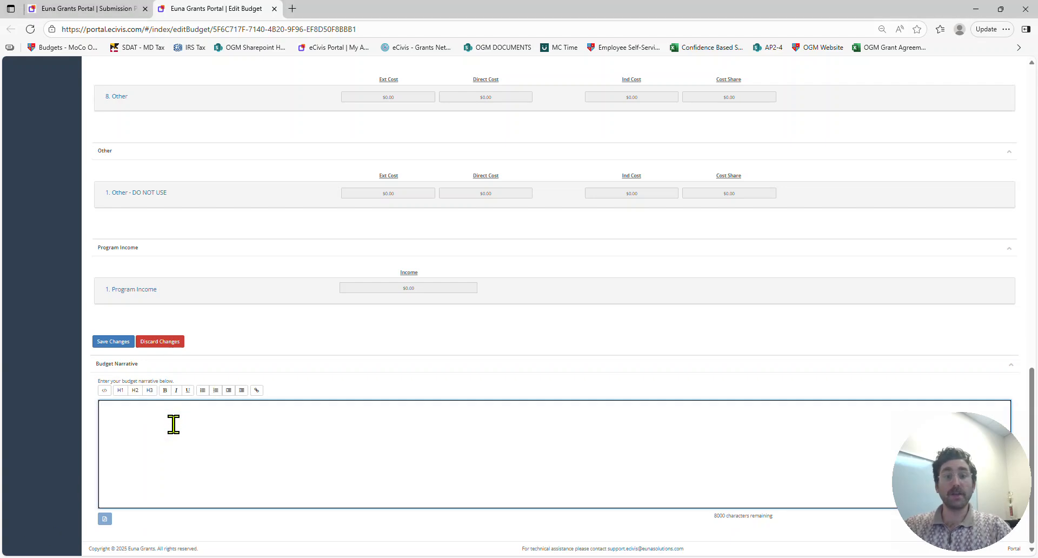
key(ctrl+v)
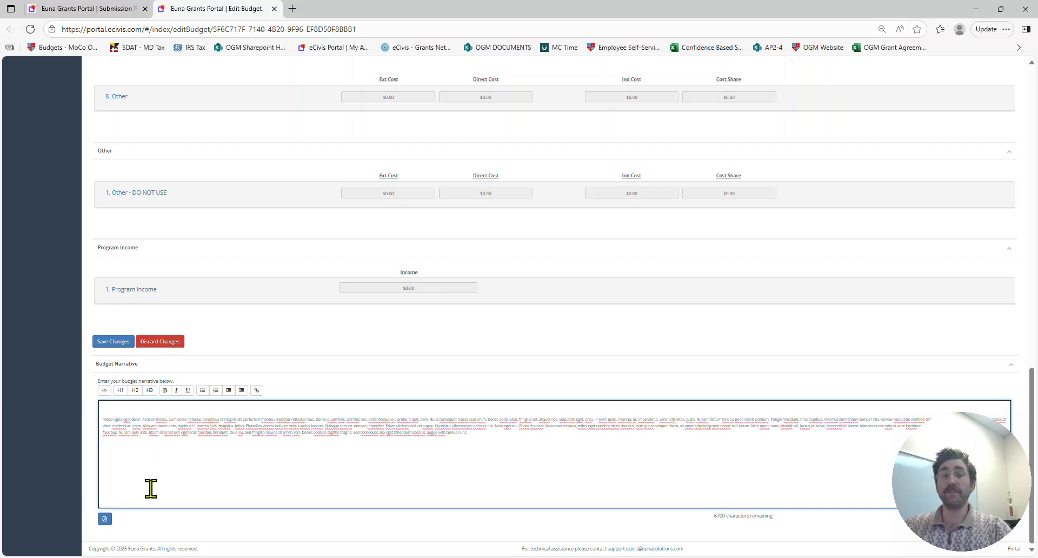
- Export the budget narrative as a PDF, view the downloaded file and return to the budget page
click(105, 519)
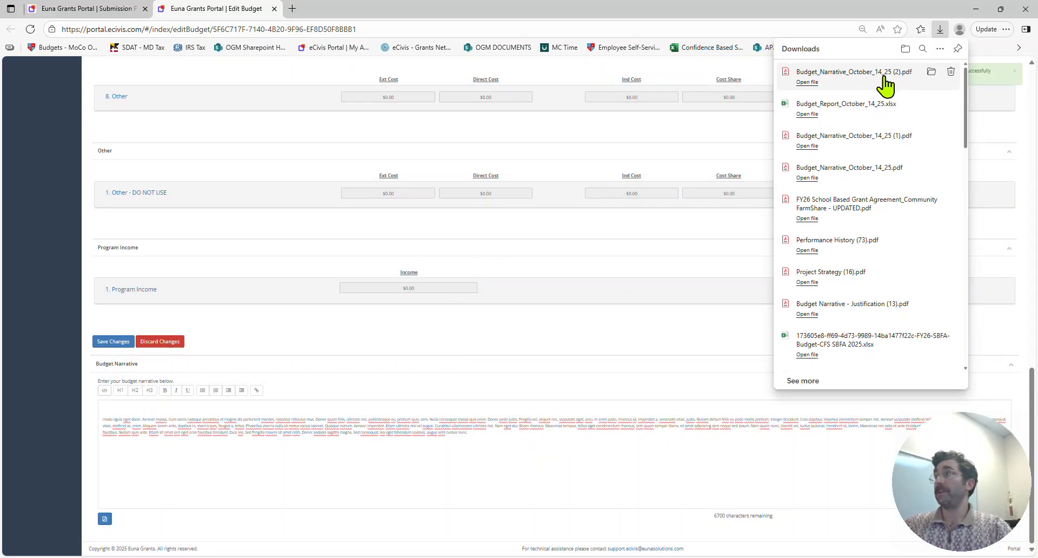
click(891, 76)
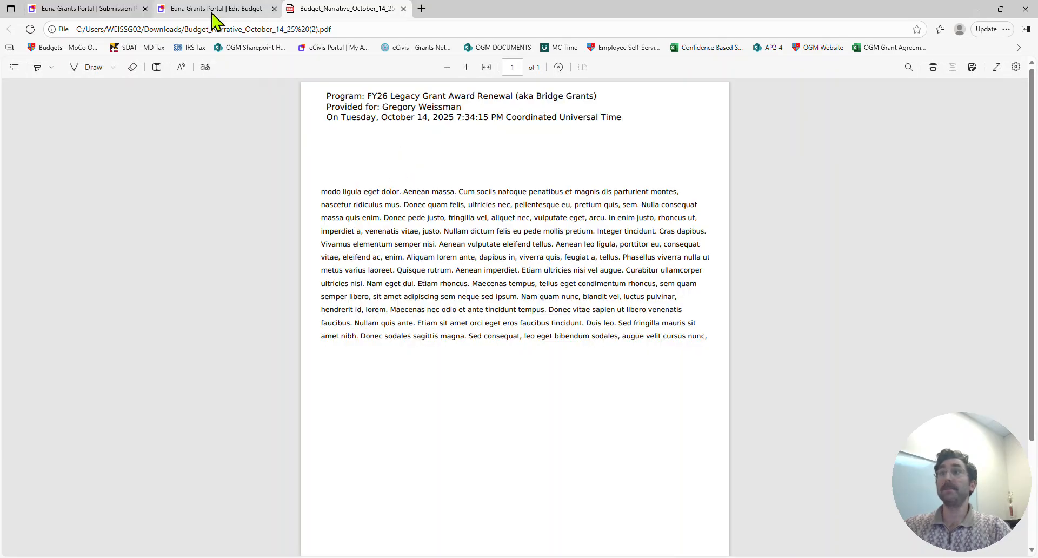
click(214, 9)
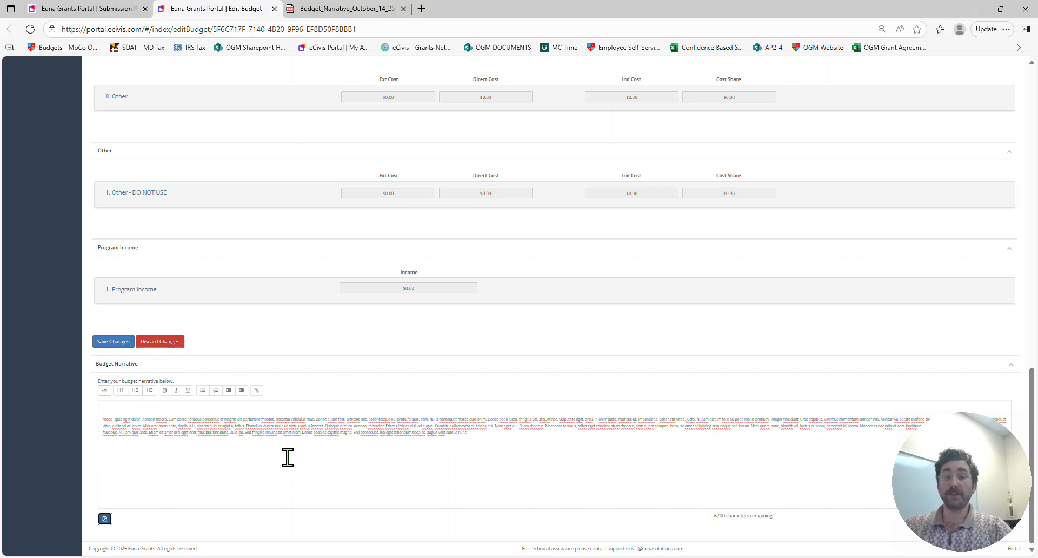
- Export the budget report as an Excel workbook and open the downloaded file in a maximized Excel window
scroll(287, 457, up, 20)
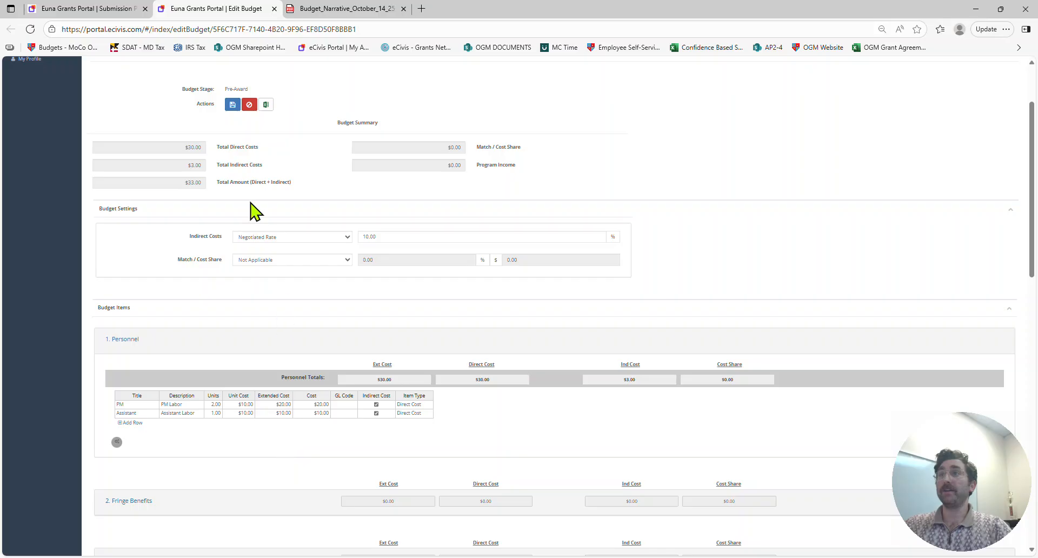
click(266, 105)
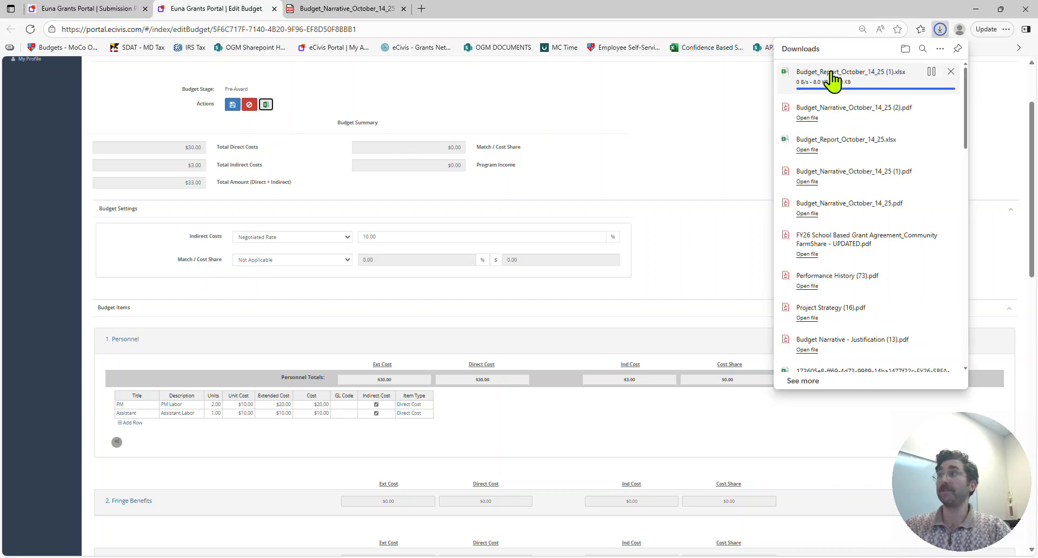
click(833, 80)
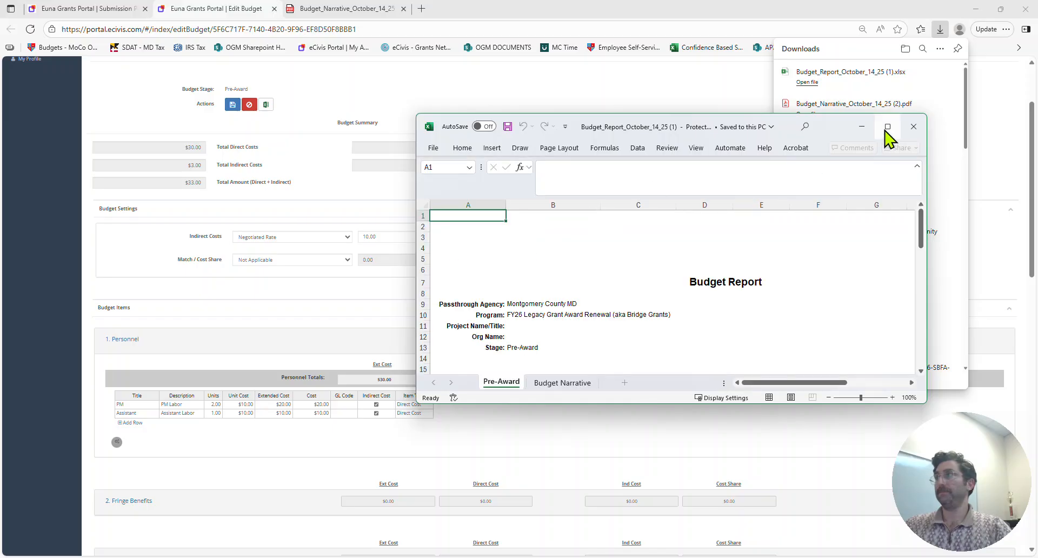
click(887, 128)
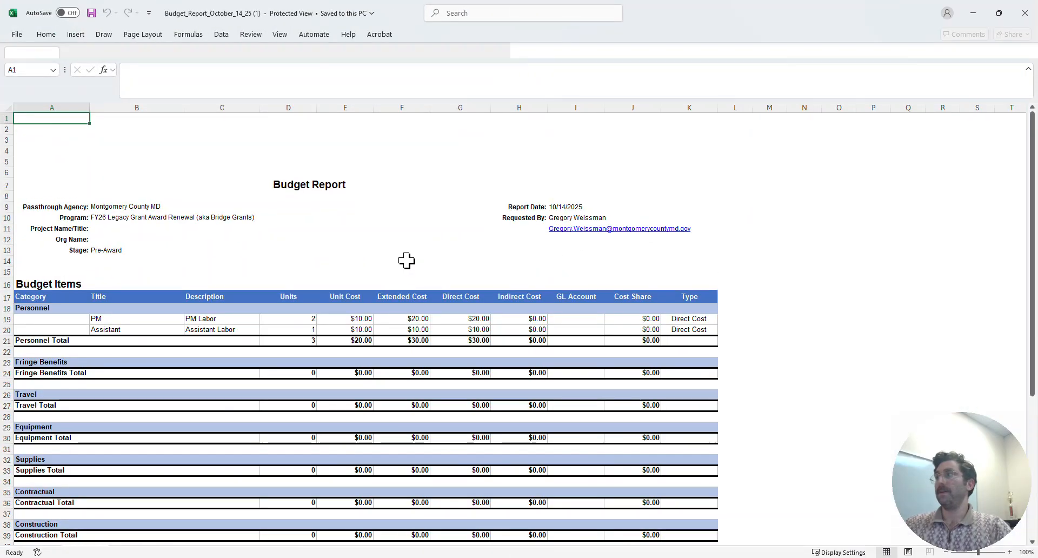
- Review the budget items on the Pre-Award sheet, check the Budget Narrative sheet and close the workbook
scroll(254, 318, down, 4)
scroll(243, 318, down, 4)
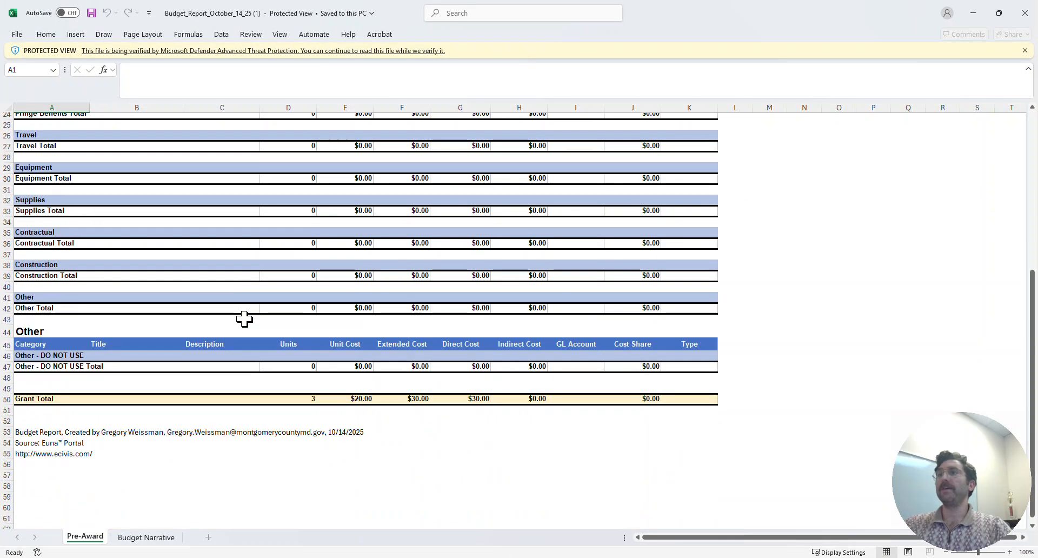
scroll(244, 319, up, 2)
scroll(244, 319, up, 1)
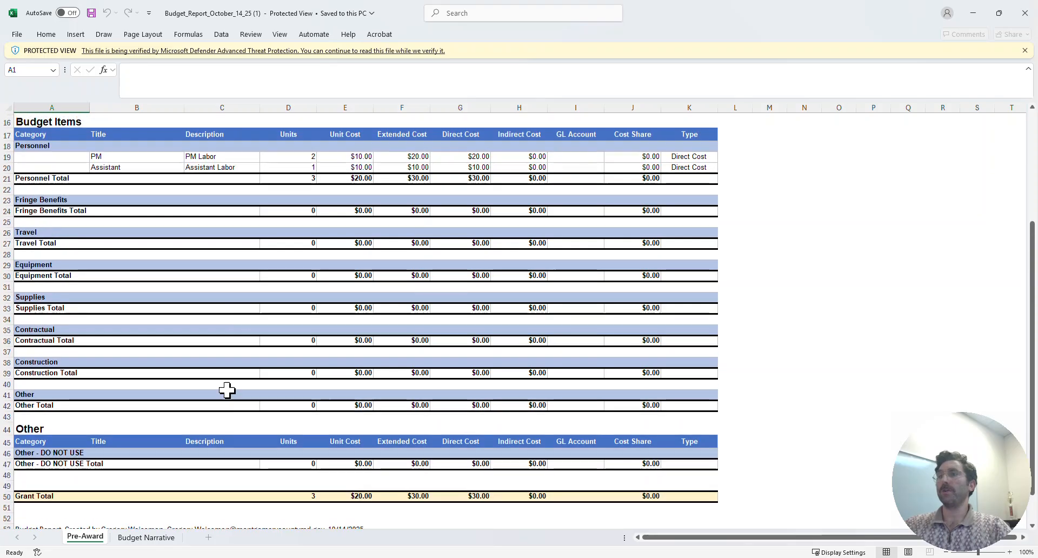
click(145, 538)
click(1018, 18)
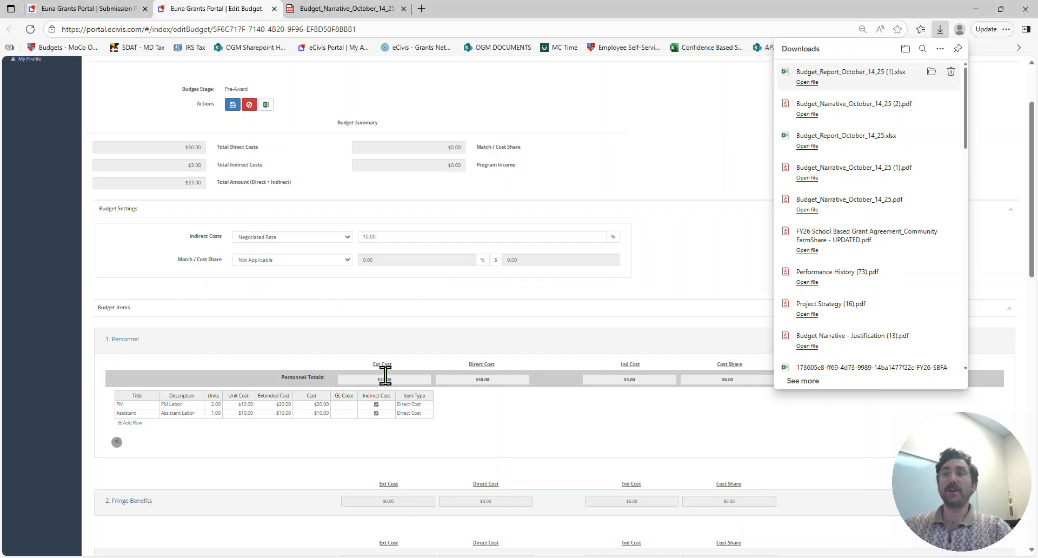
- Check the combined direct and indirect total amount in the budget summary
scroll(378, 384, up, 2)
drag(295, 277, 220, 279)
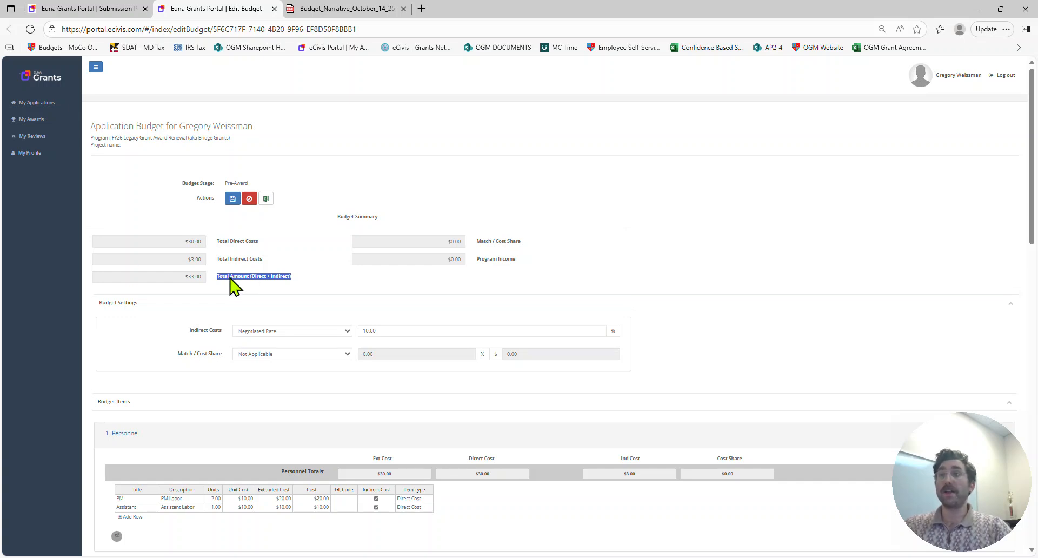
scroll(204, 338, down, 1)
scroll(211, 319, up, 1)
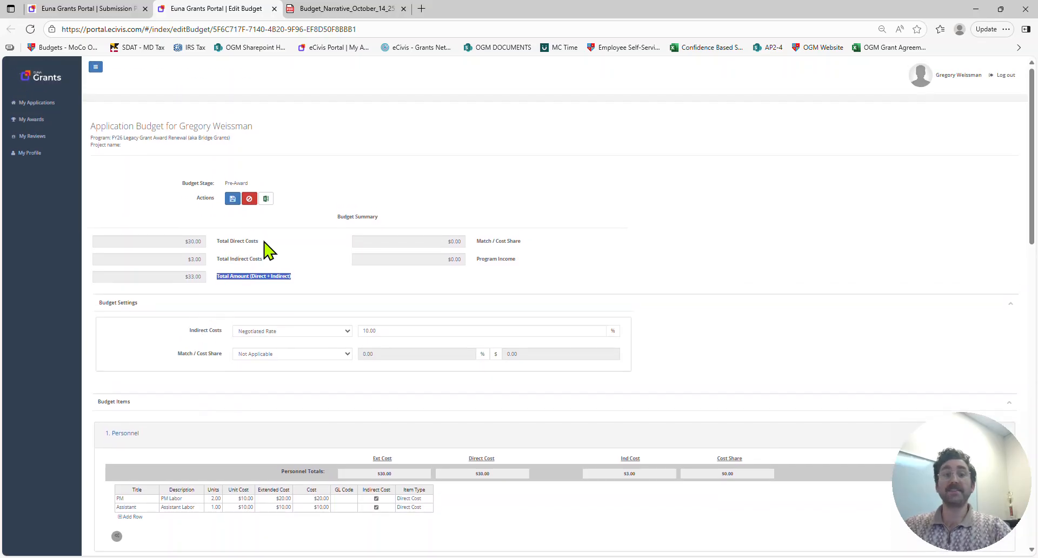
- Review the Personnel line items and the budget categories below them, from Fringe Benefits through Contractual
scroll(425, 255, down, 2)
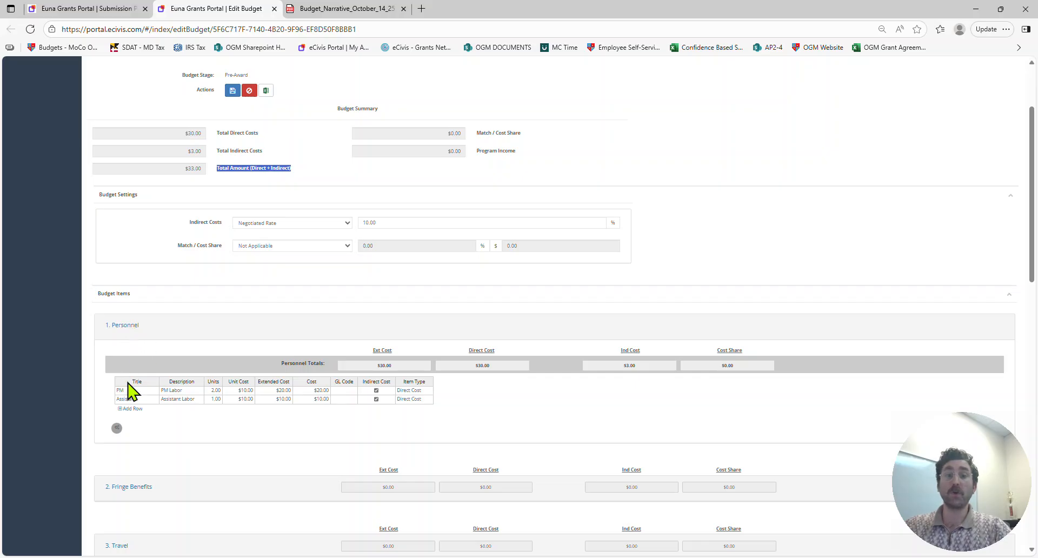
scroll(123, 435, up, 1)
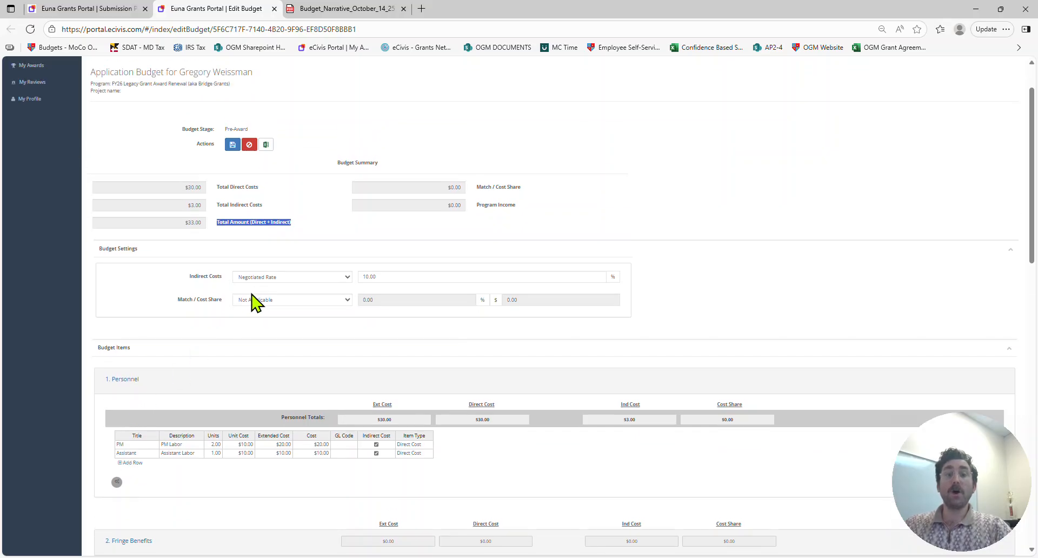
scroll(264, 324, down, 1)
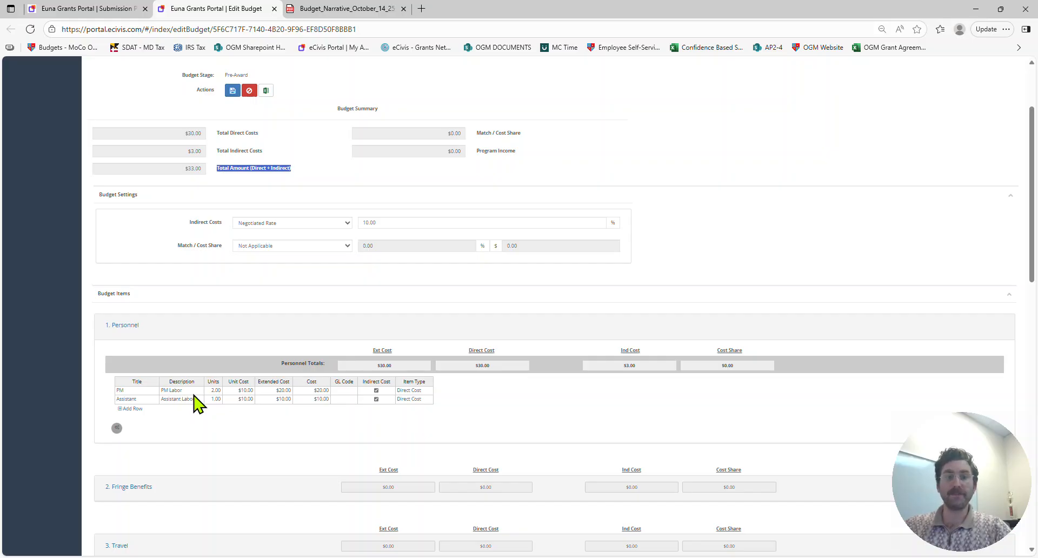
scroll(222, 330, down, 3)
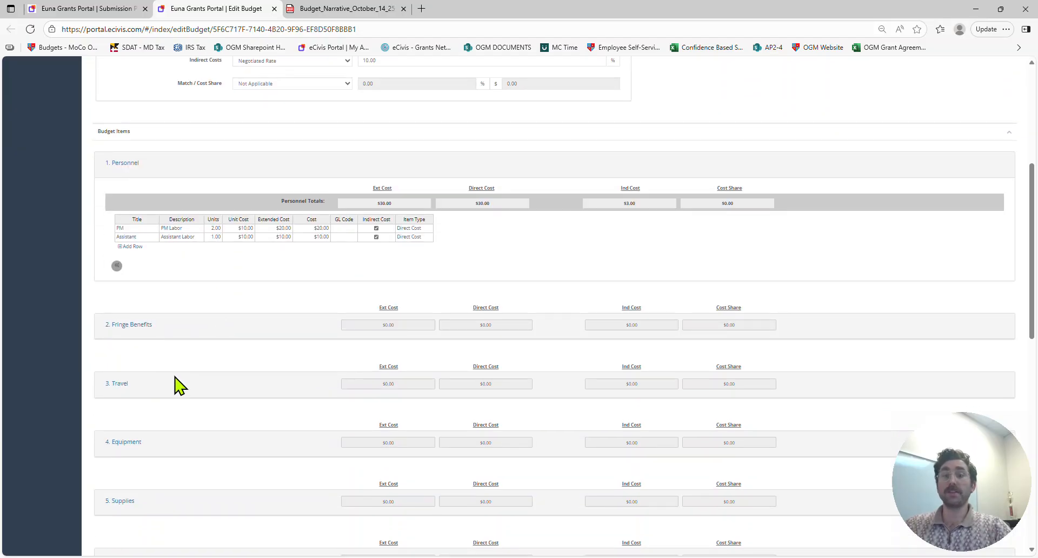
scroll(165, 388, down, 1)
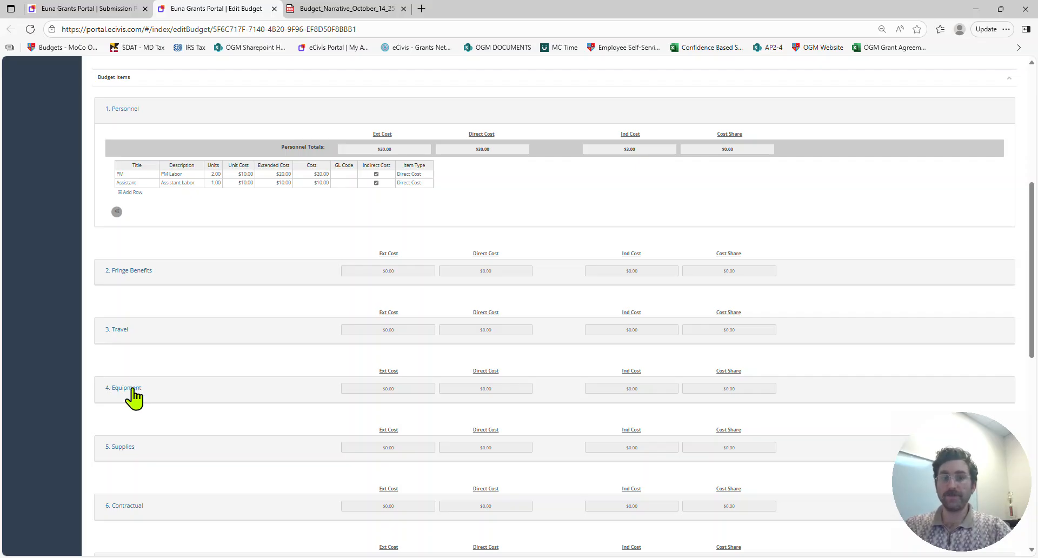
- Return to the budget summary and highlight the Total Amount (Direct + Indirect) label
scroll(185, 355, up, 5)
click(249, 223)
drag(292, 221, 217, 225)
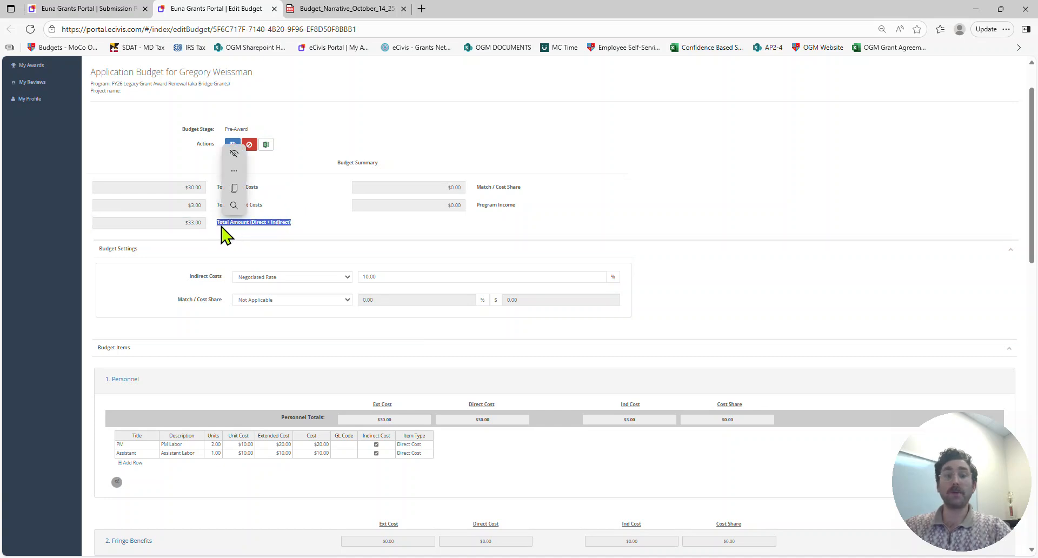